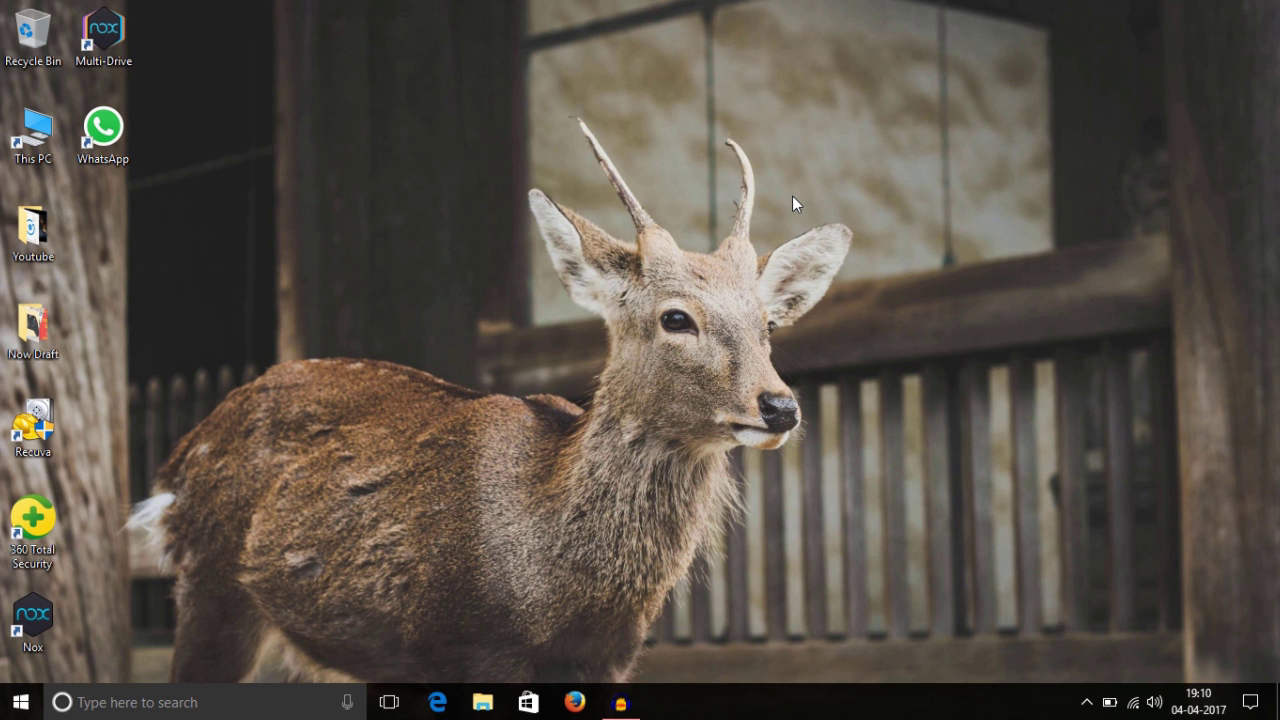
right_click(617, 71)
click(693, 129)
Look up UC Browser among the installed apps listed under the letter U.
click(21, 702)
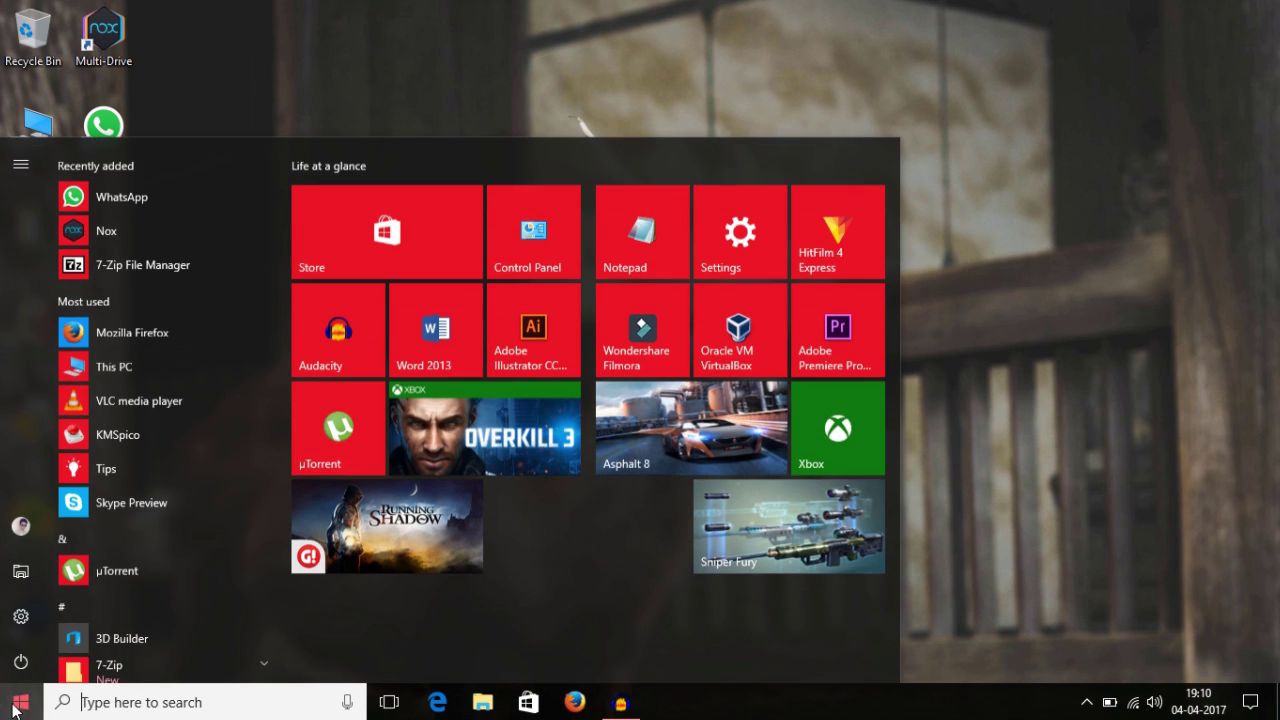
click(94, 598)
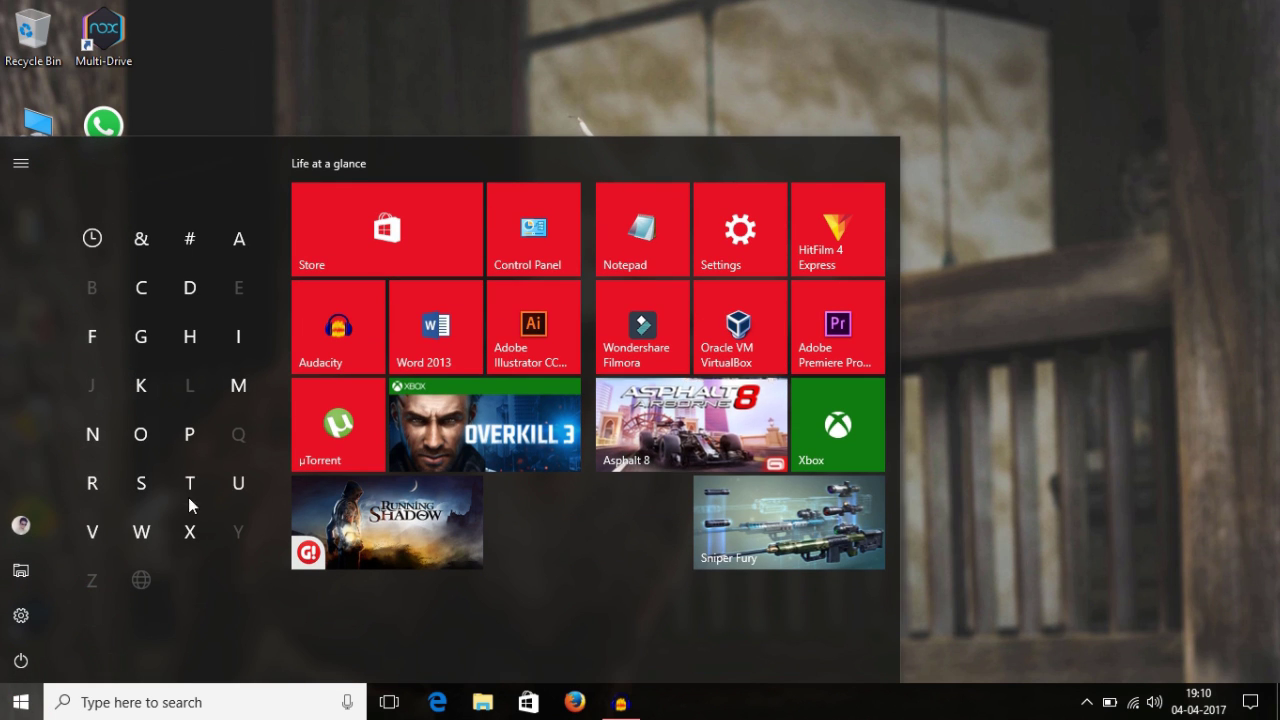
click(234, 486)
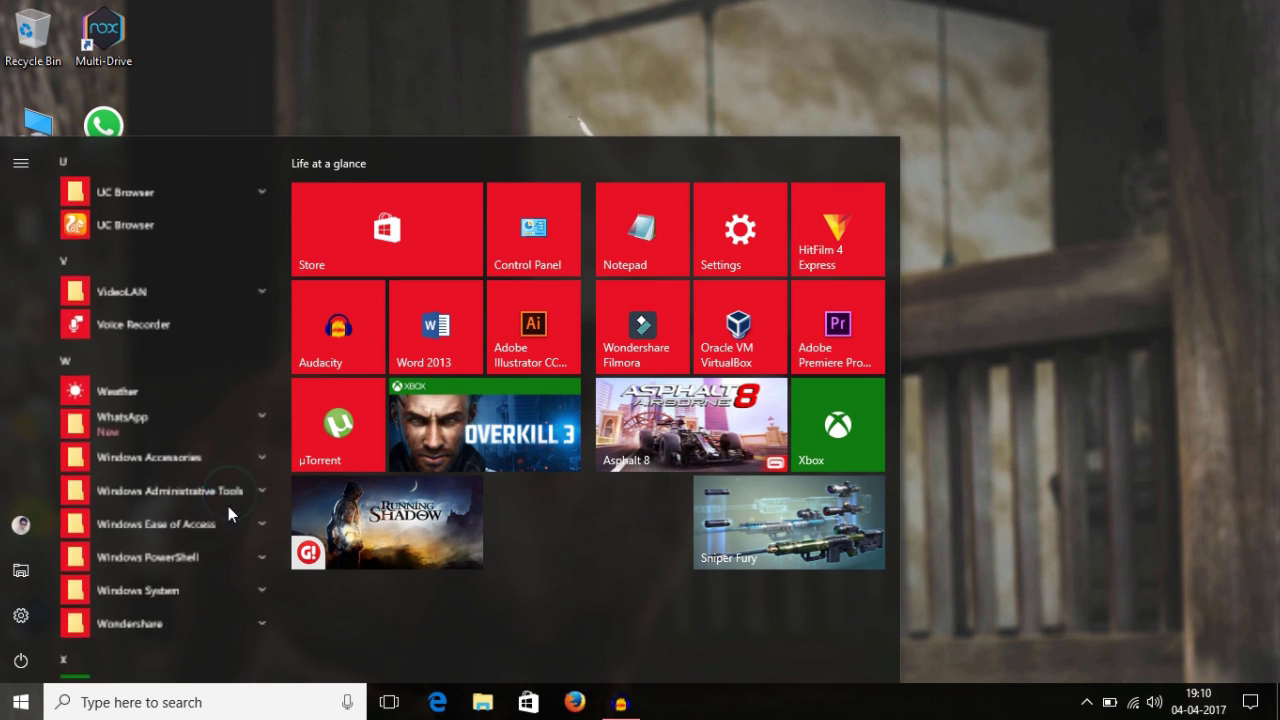
scroll(120, 486, down, 2)
scroll(120, 486, up, 5)
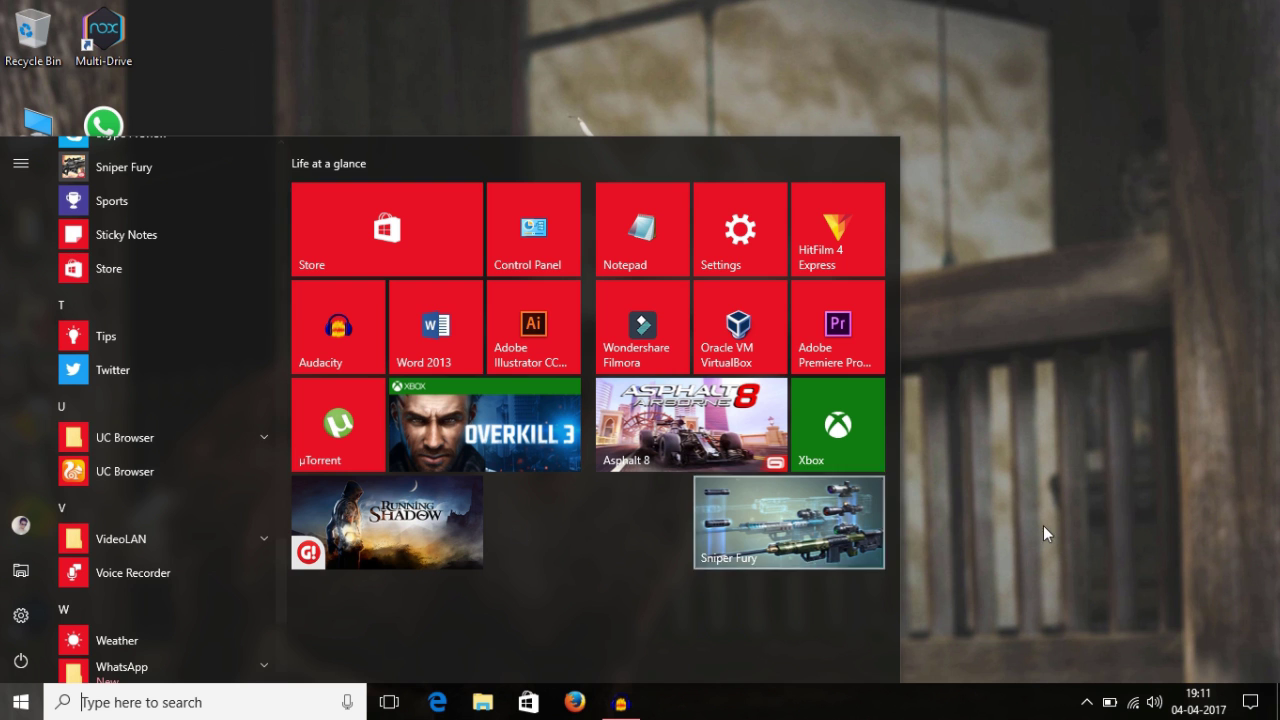
click(1166, 491)
Launch the uninstaller for UC Browser from Control Panel's list of installed programs.
key(super)
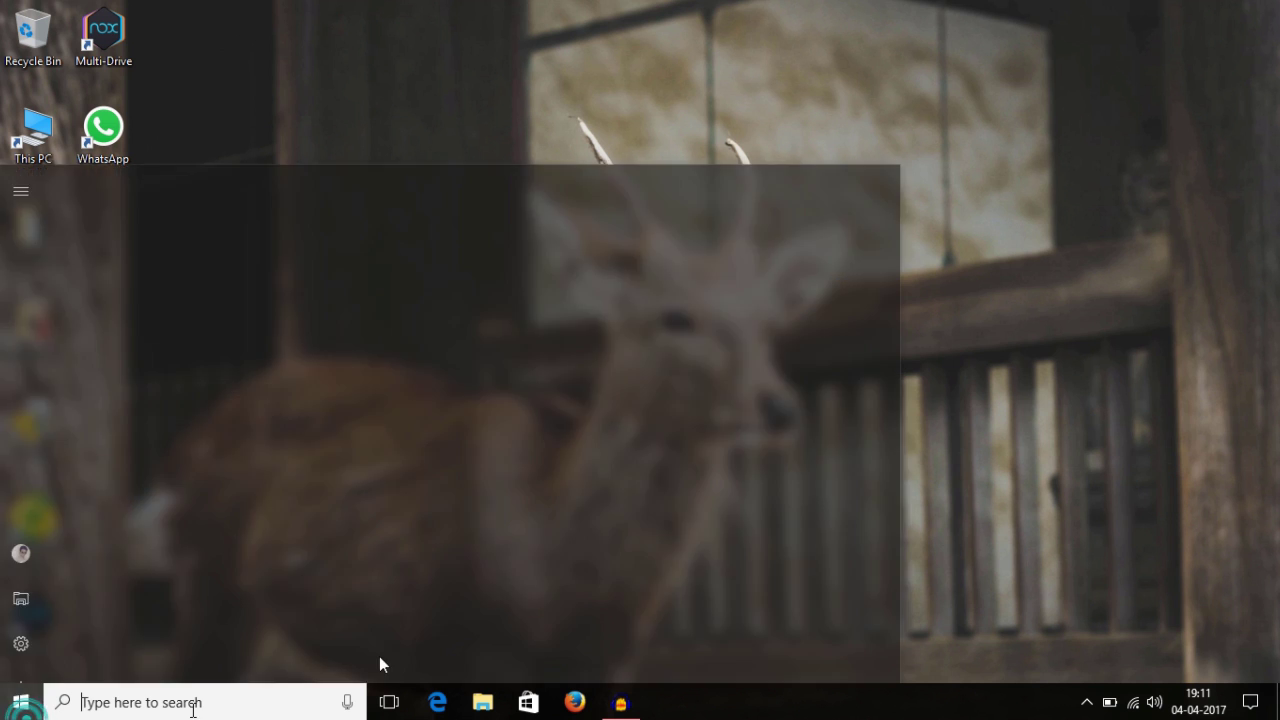
click(526, 241)
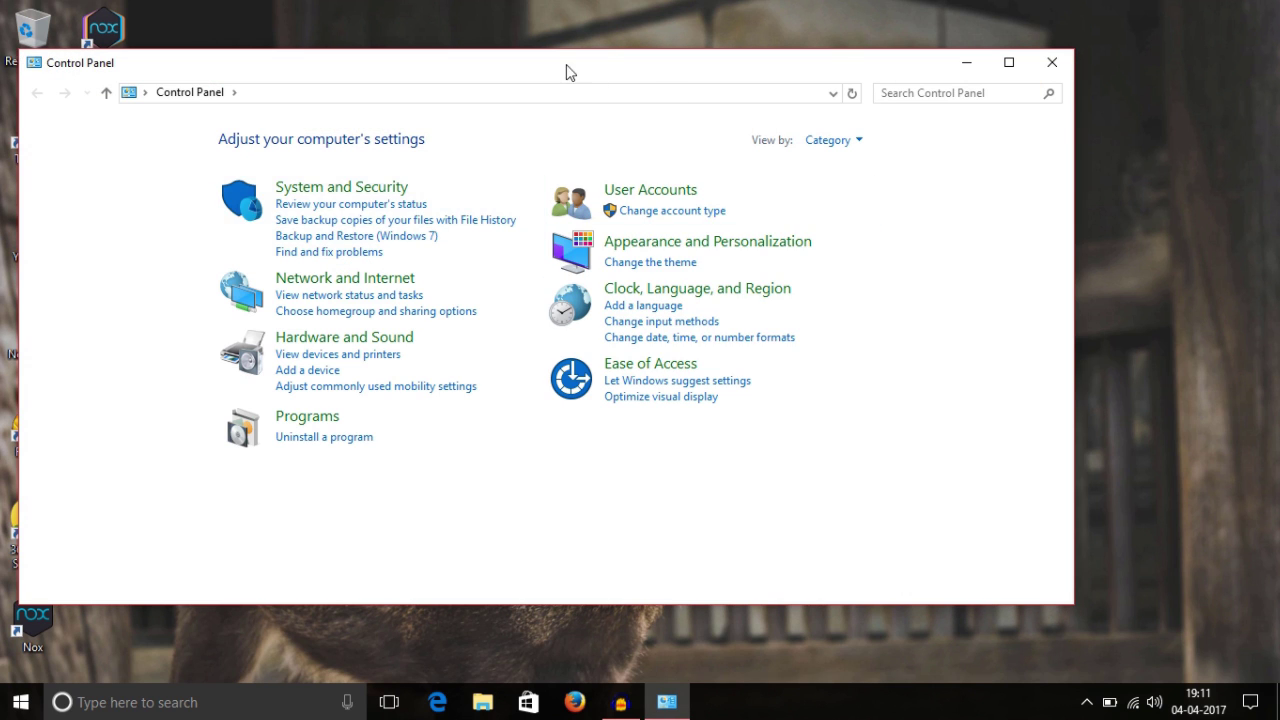
click(418, 430)
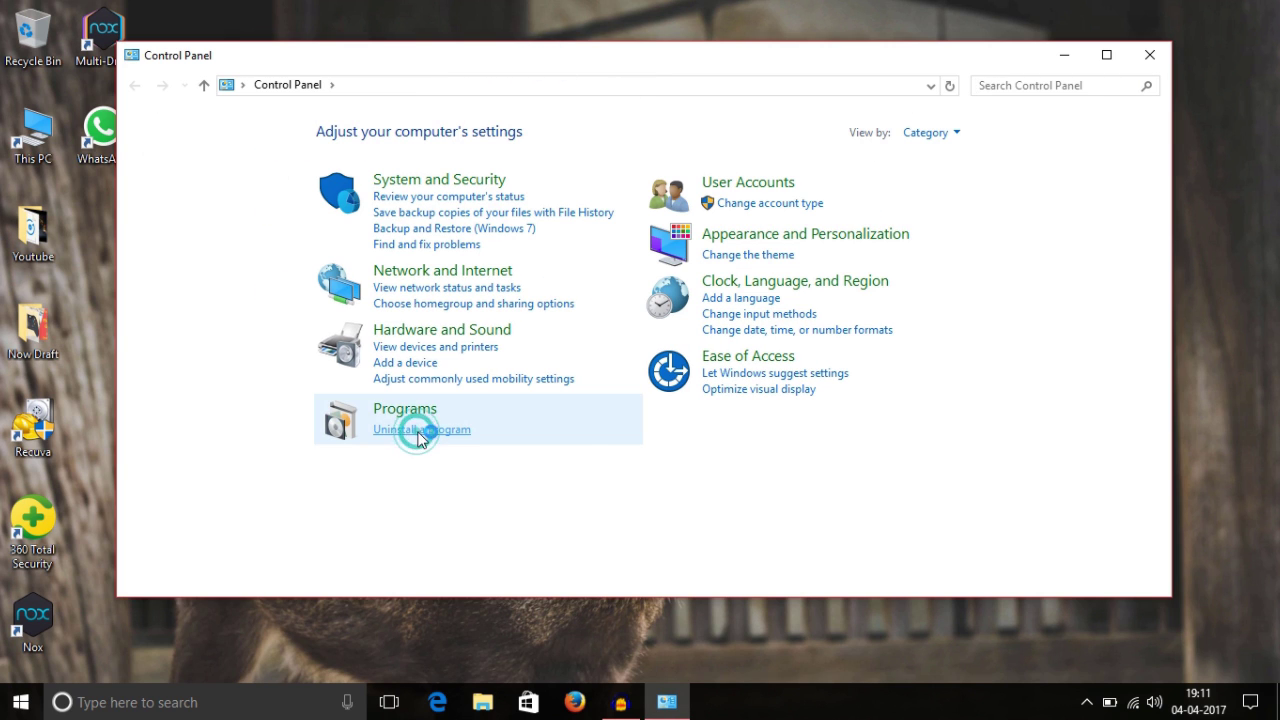
scroll(443, 386, down, 6)
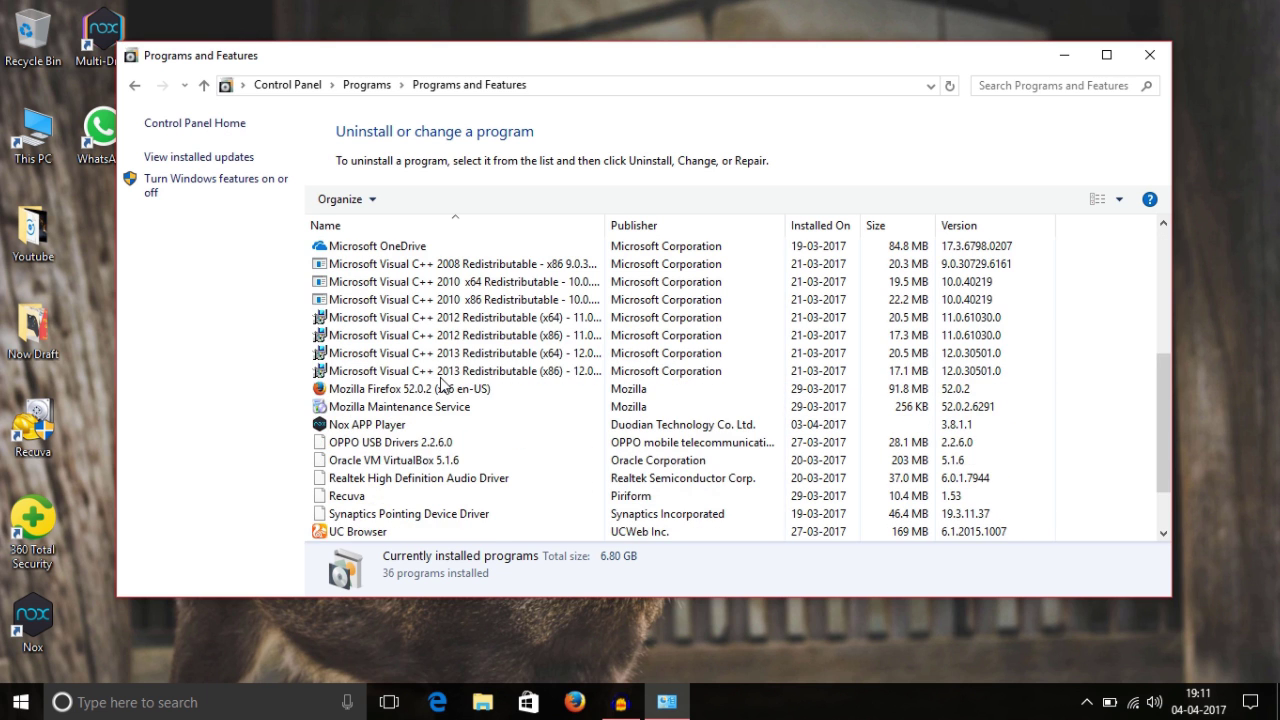
click(371, 466)
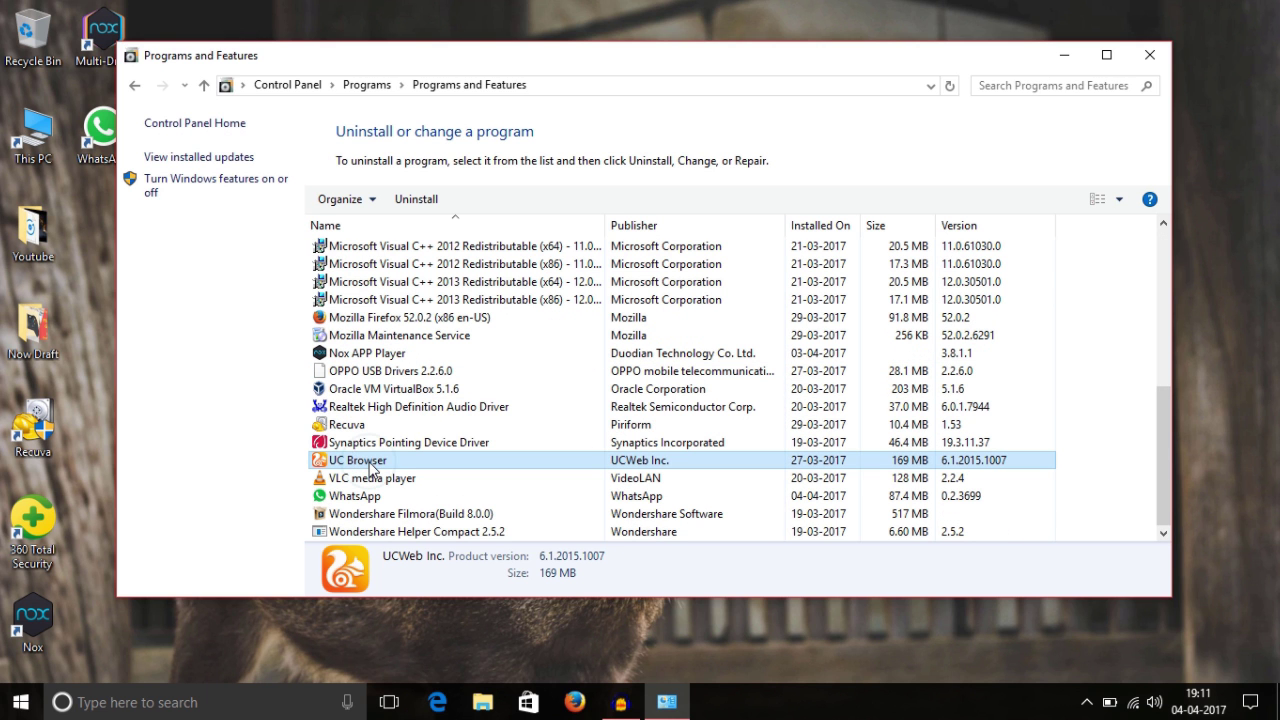
right_click(371, 470)
click(424, 476)
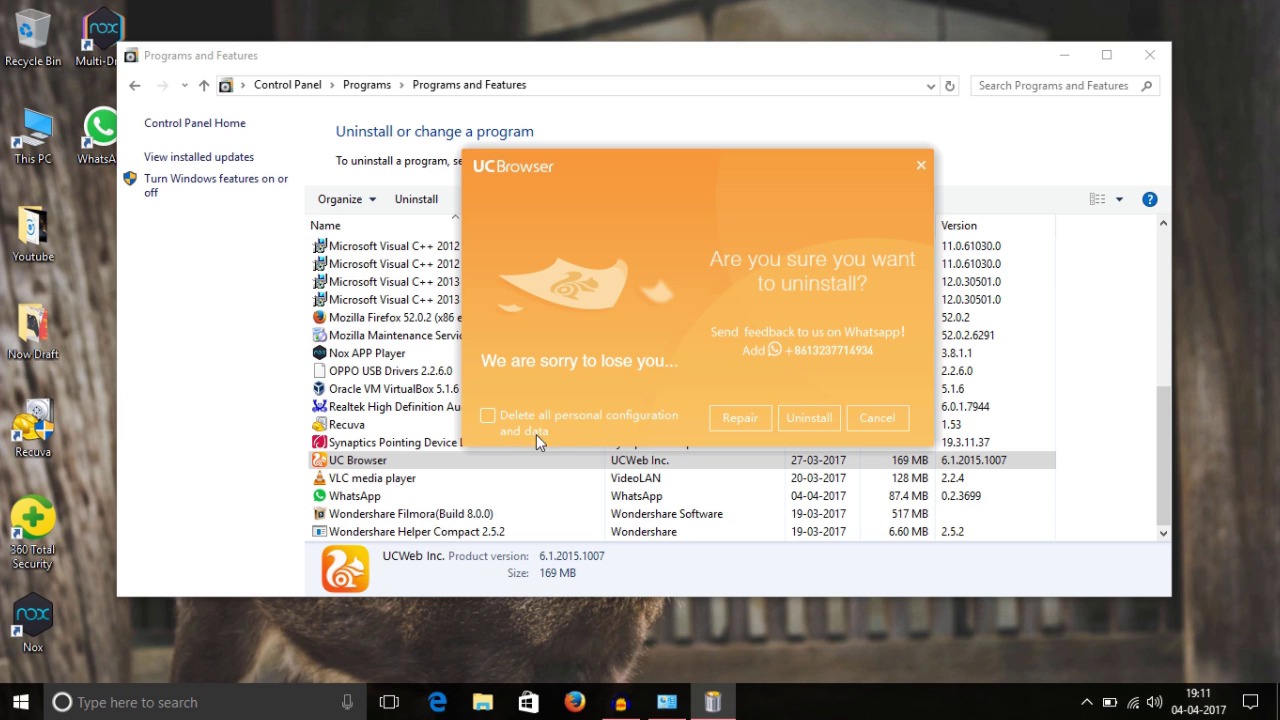
Uninstall UC Browser, deleting all personal configuration and data, and close the uninstaller and the other open windows.
click(487, 415)
click(806, 425)
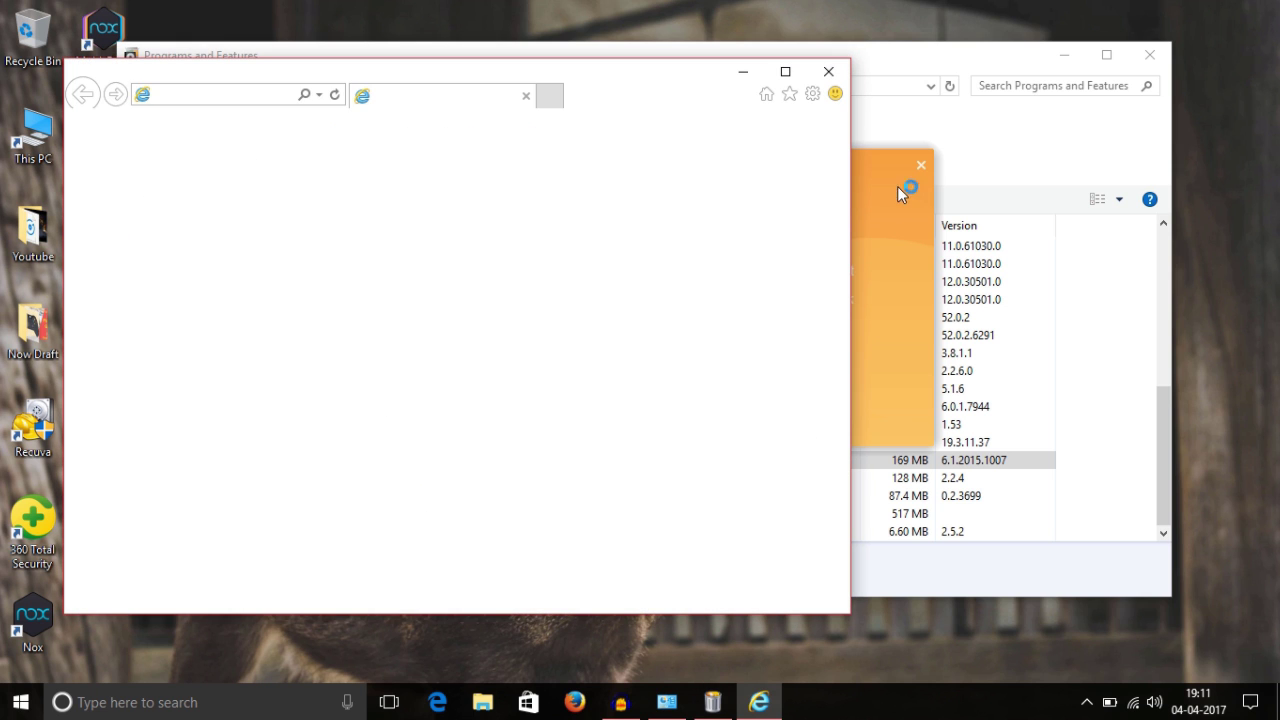
click(828, 71)
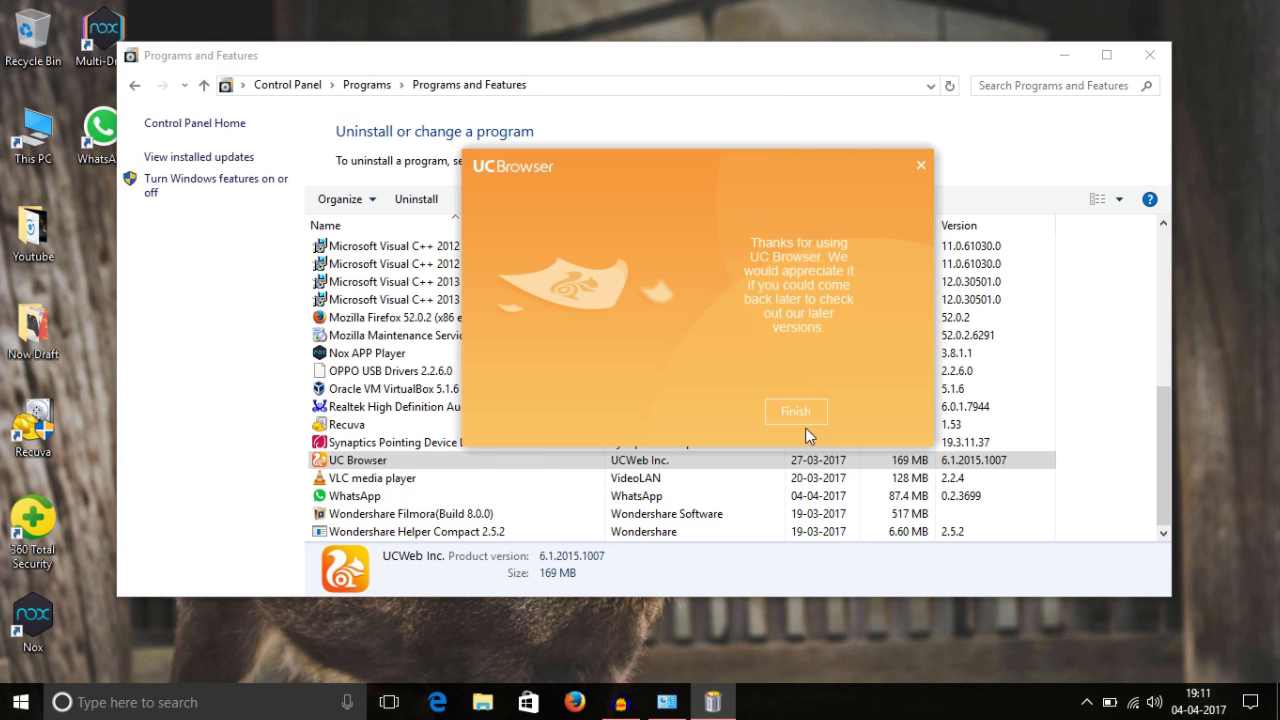
click(799, 414)
click(1155, 57)
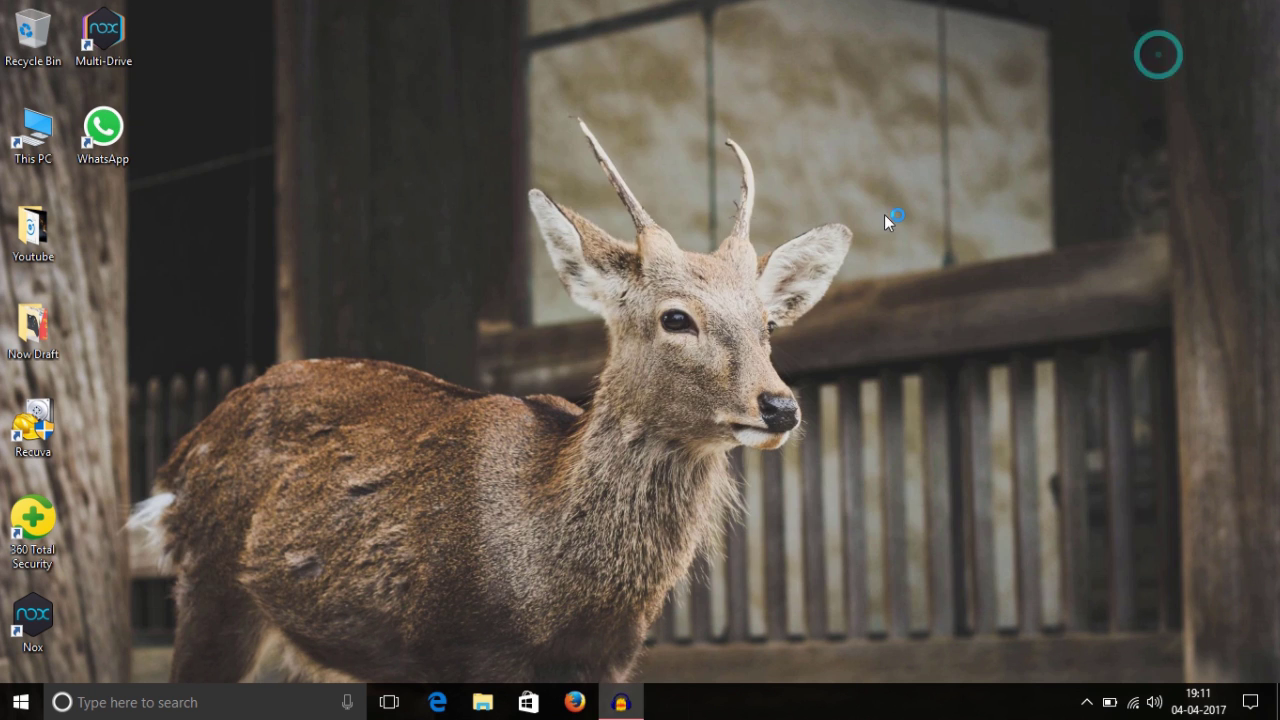
right_click(564, 143)
click(704, 199)
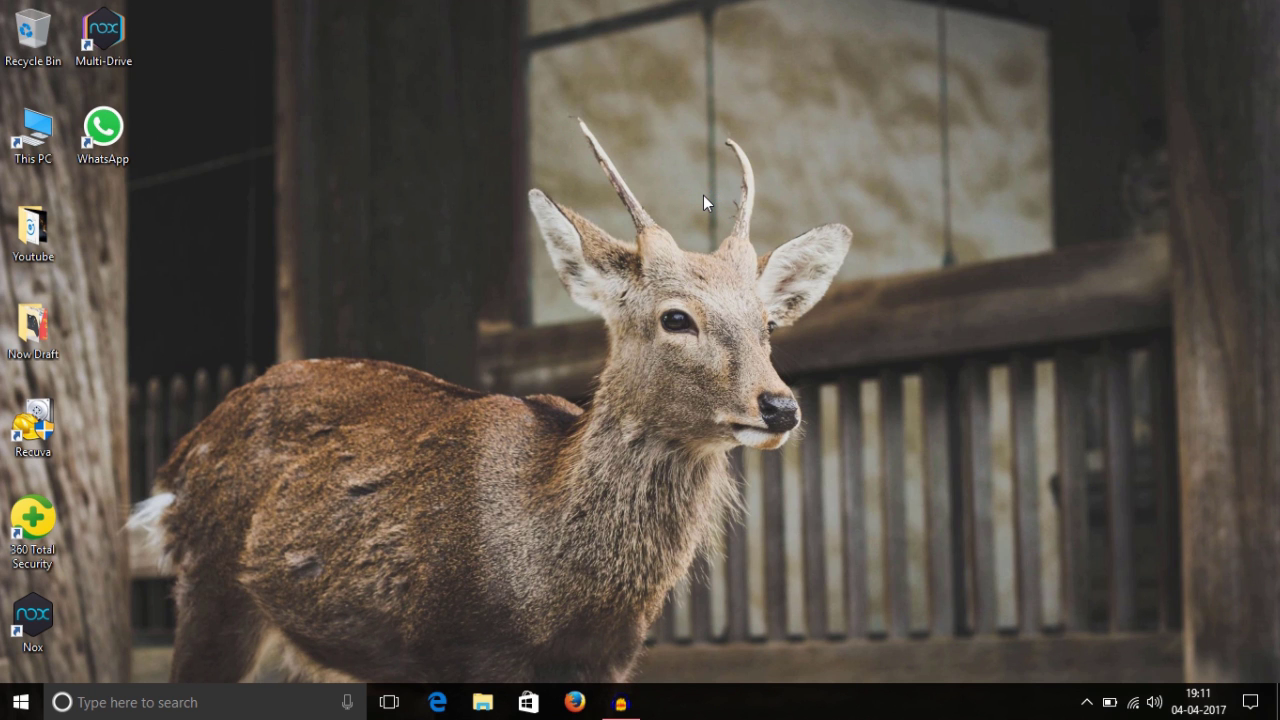
Check the Program Files folder on Local Disk (C:) for leftover UC Browser folders and return to the drive's root.
double_click(58, 155)
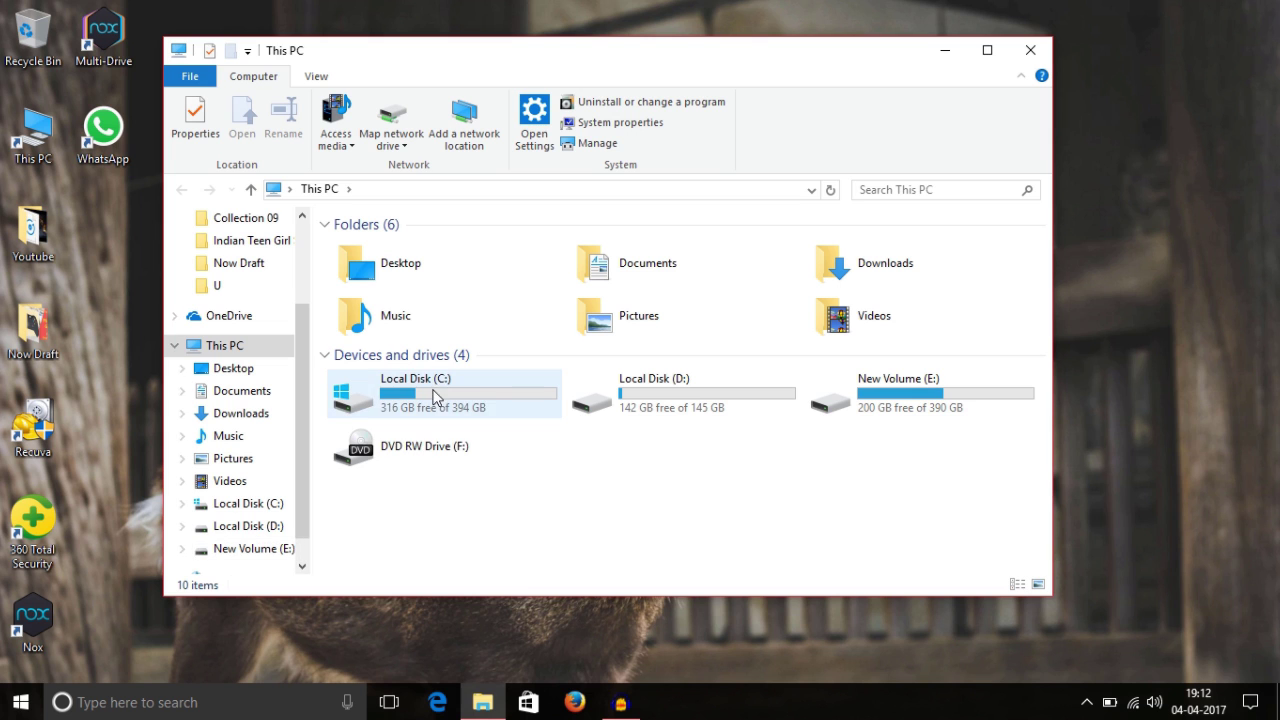
double_click(476, 395)
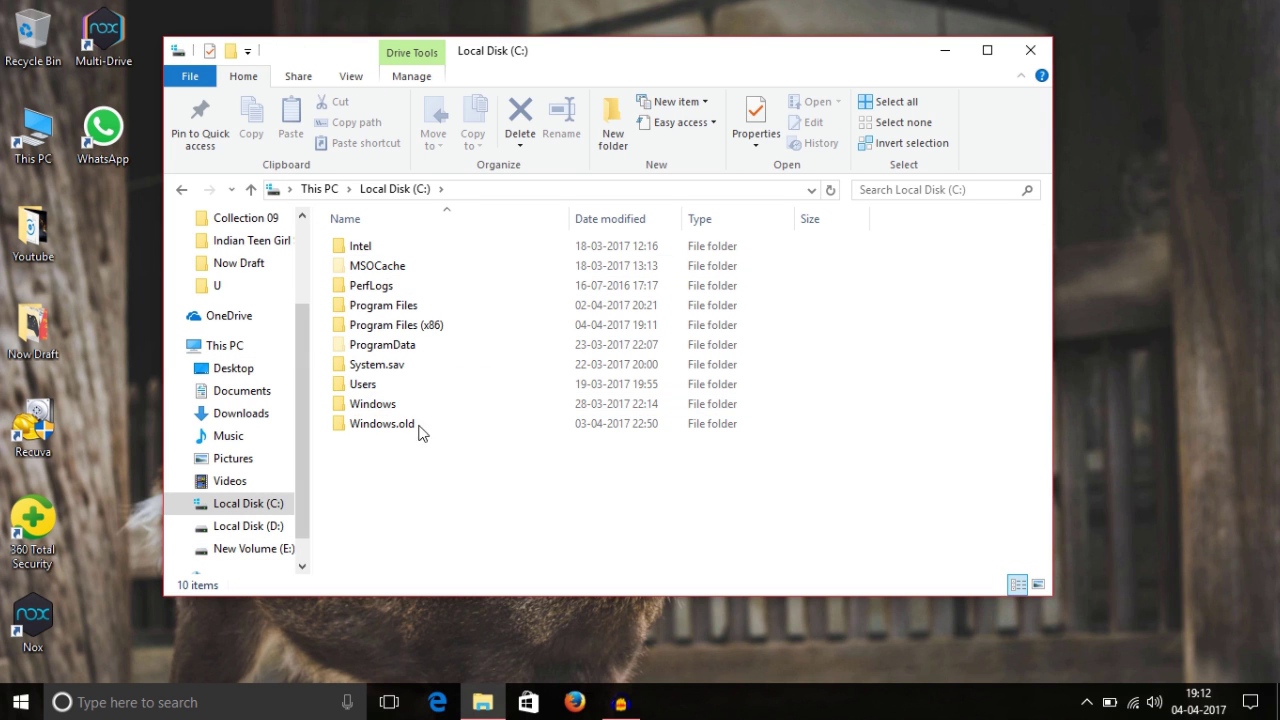
click(423, 305)
double_click(423, 305)
scroll(424, 311, down, 5)
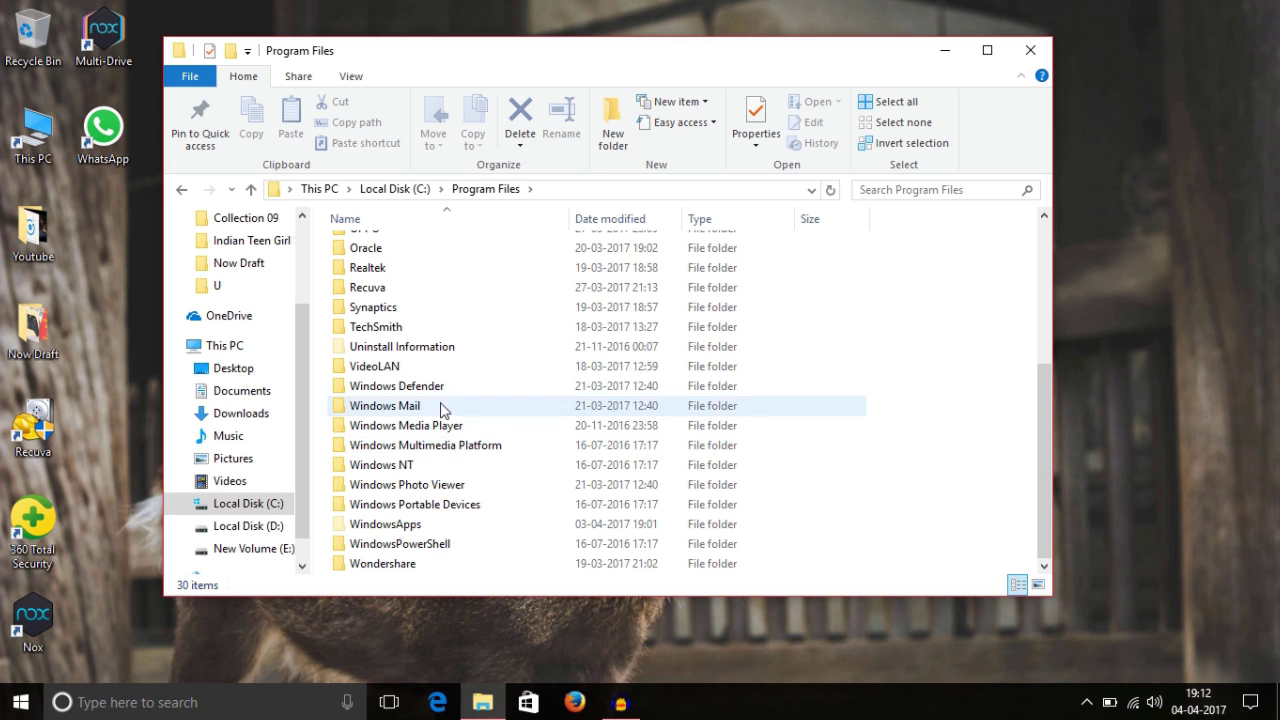
scroll(423, 388, up, 2)
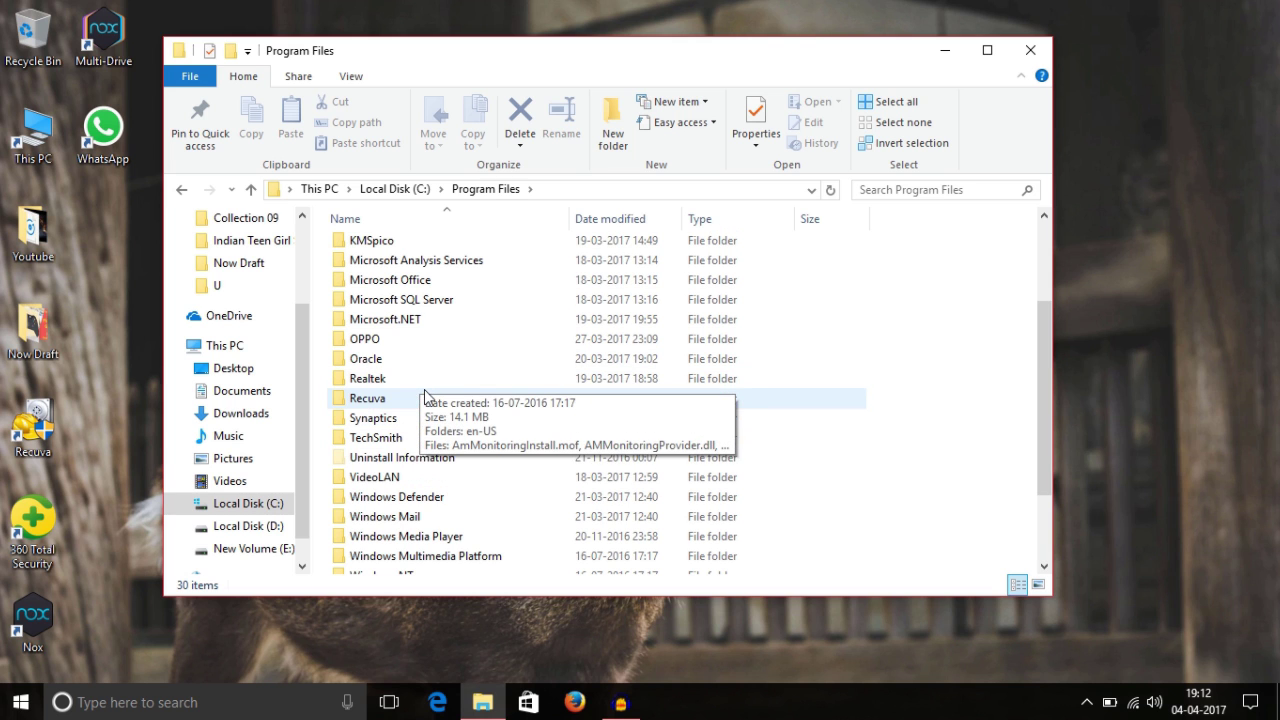
click(434, 459)
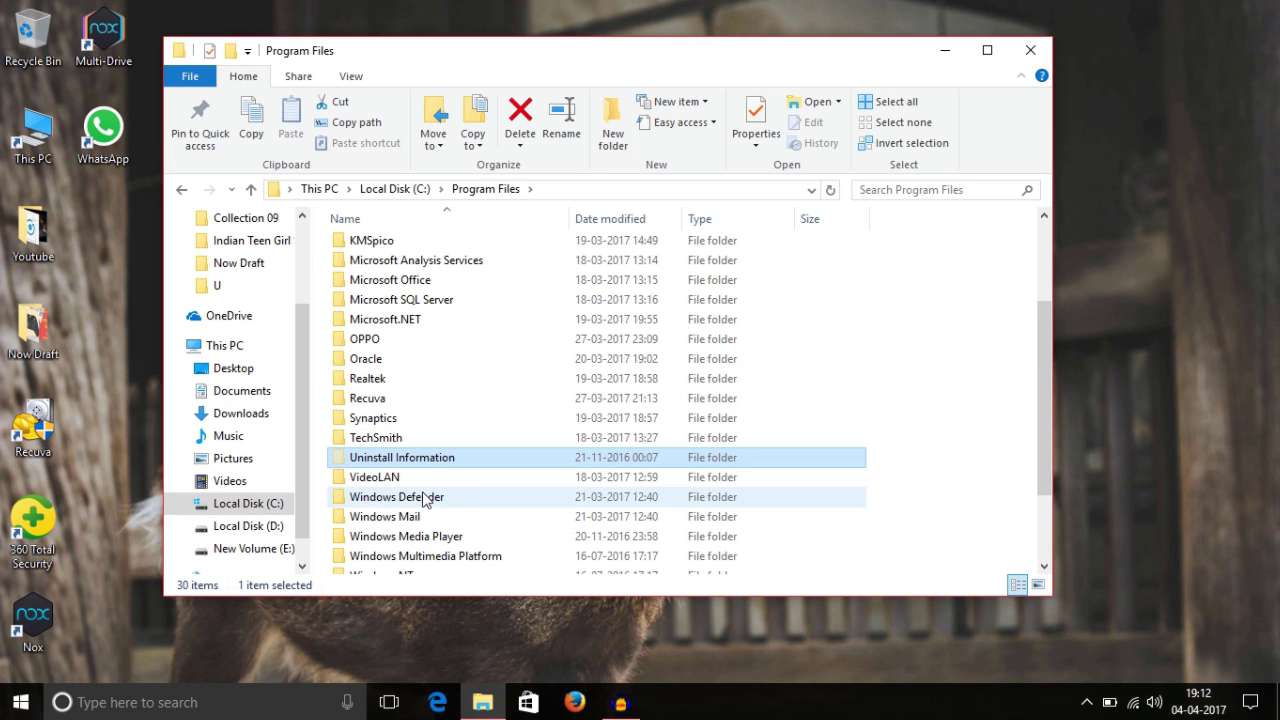
click(183, 190)
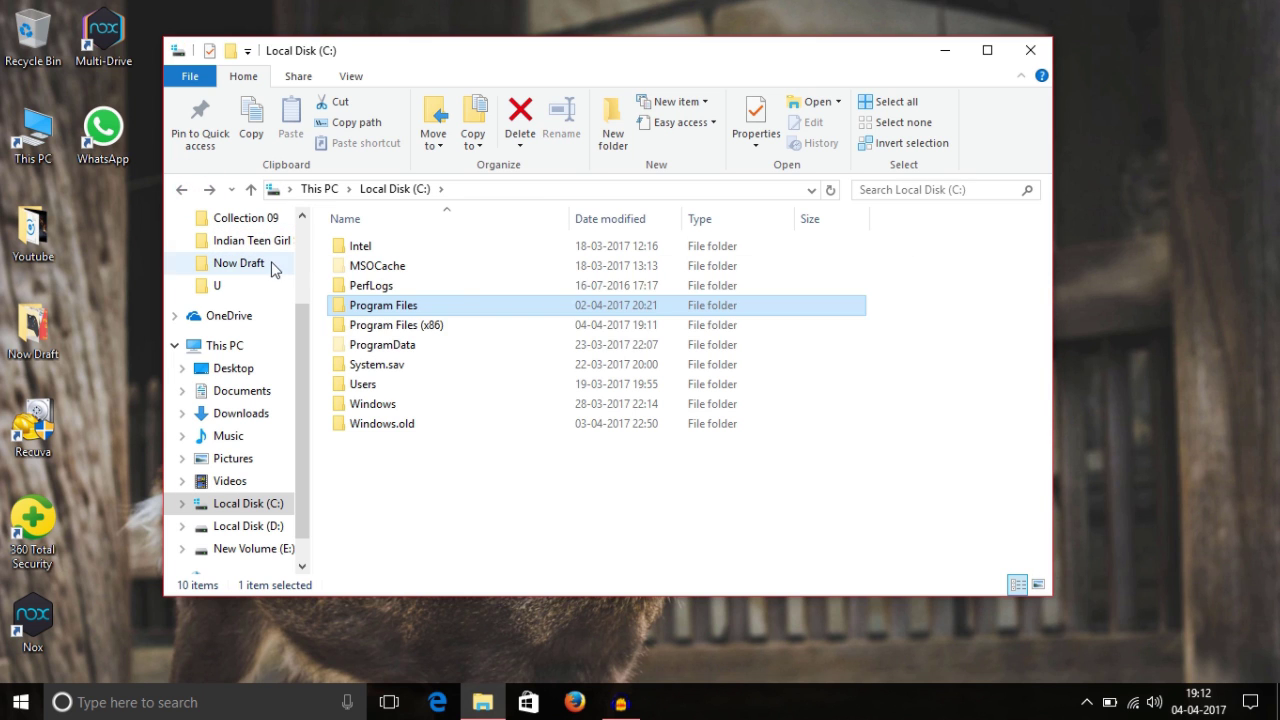
Check the Program Files (x86) folder for leftover UC Browser folders and return to the root of C:.
click(434, 334)
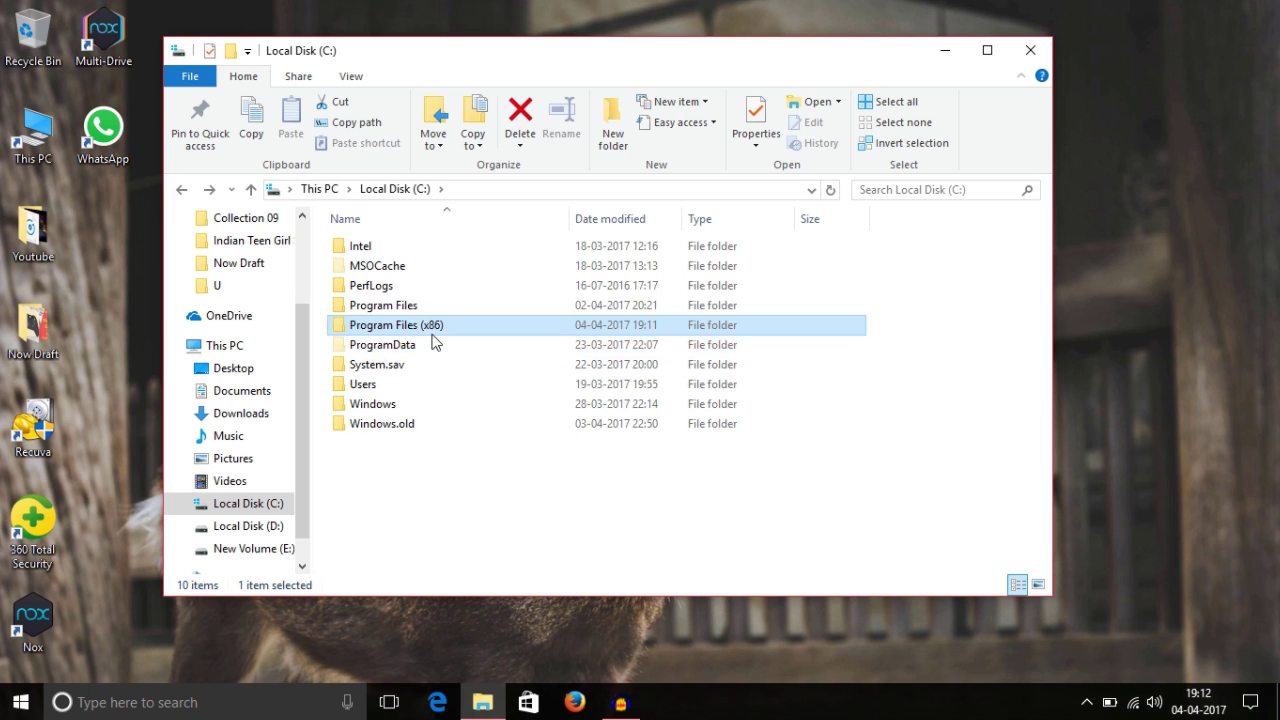
double_click(440, 329)
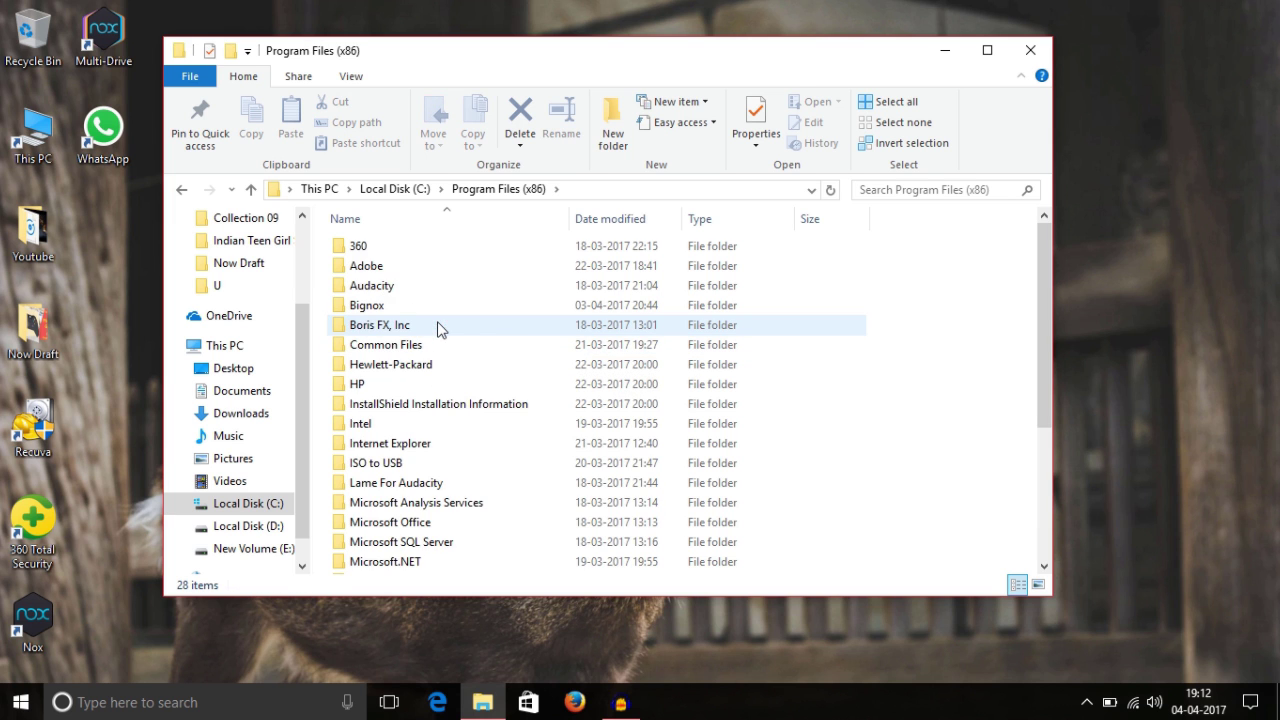
scroll(445, 332, down, 4)
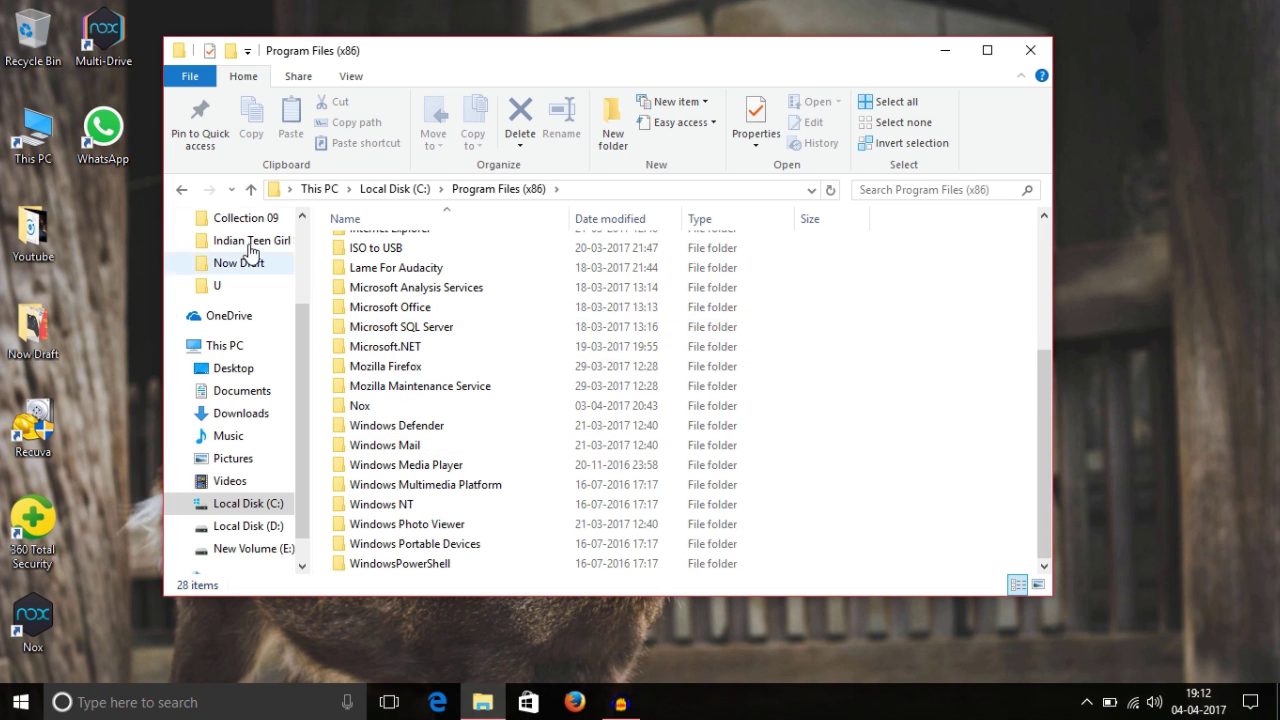
click(183, 191)
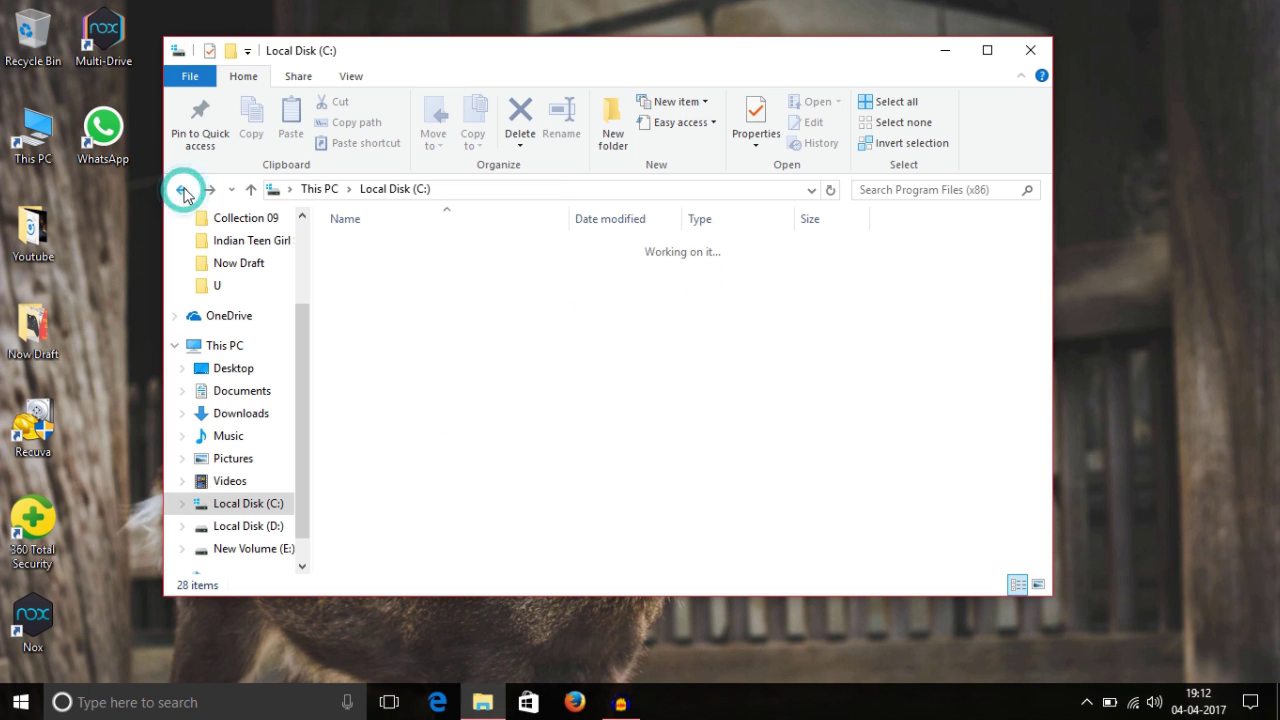
Search the ProgramData folder for entries beginning with U that belong to UC Browser, and return to the root of C:.
click(451, 471)
double_click(437, 347)
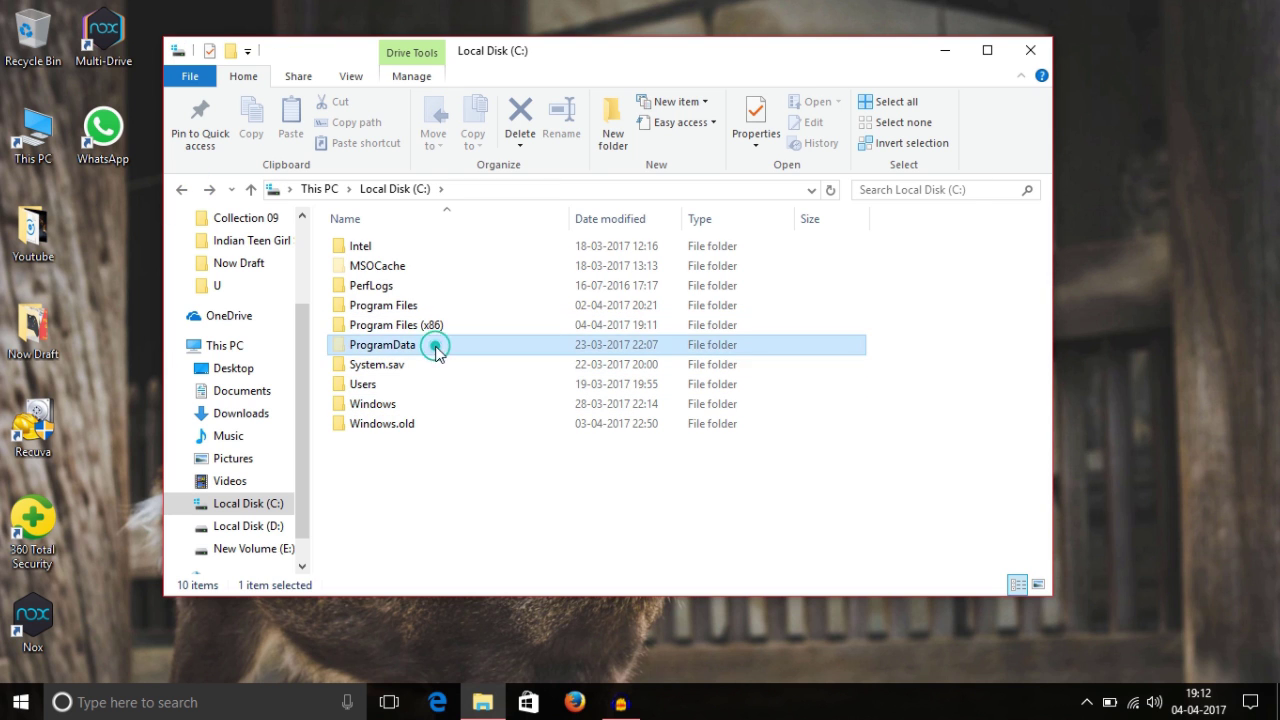
scroll(437, 352, down, 1)
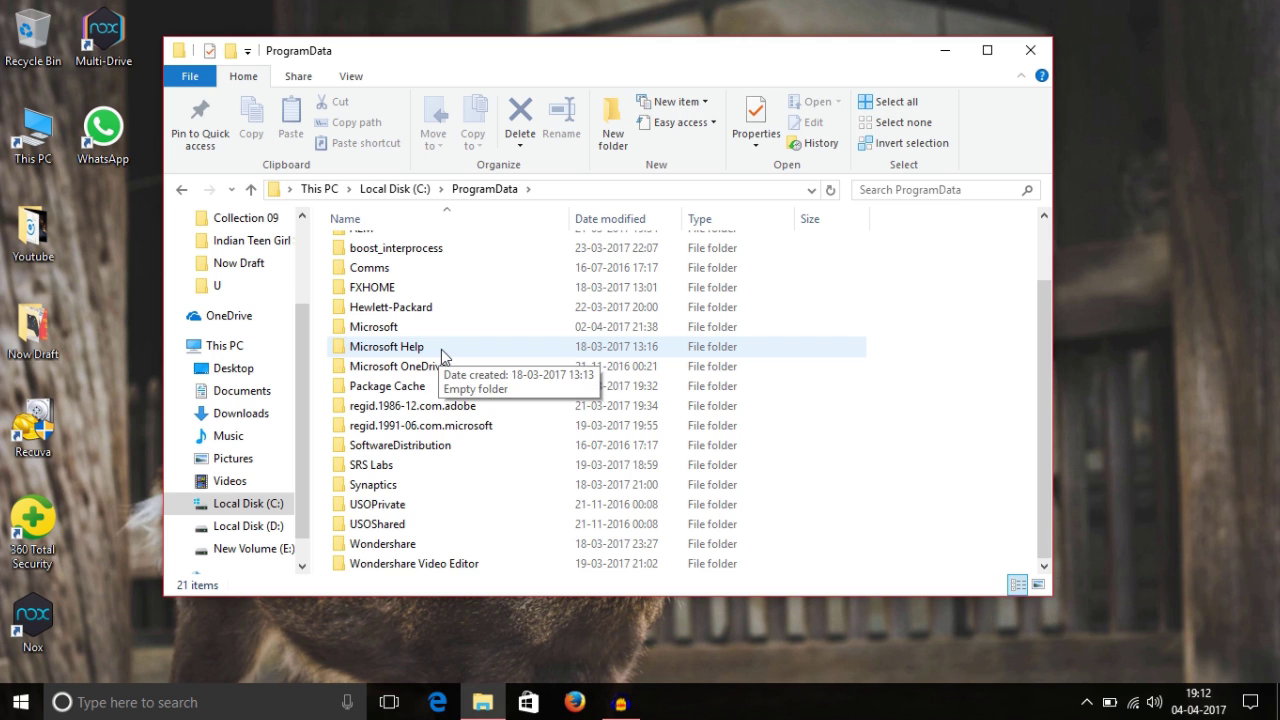
key(u)
key(u)
key(u)
key(u)
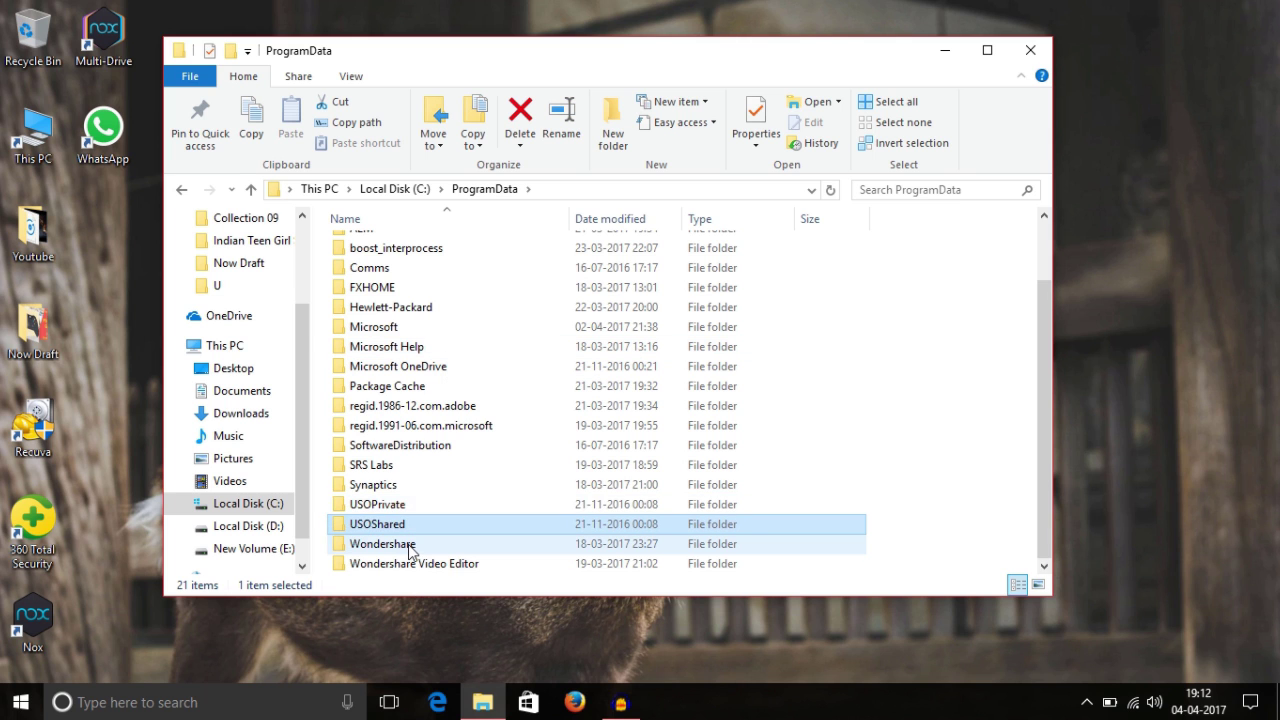
scroll(437, 546, up, 1)
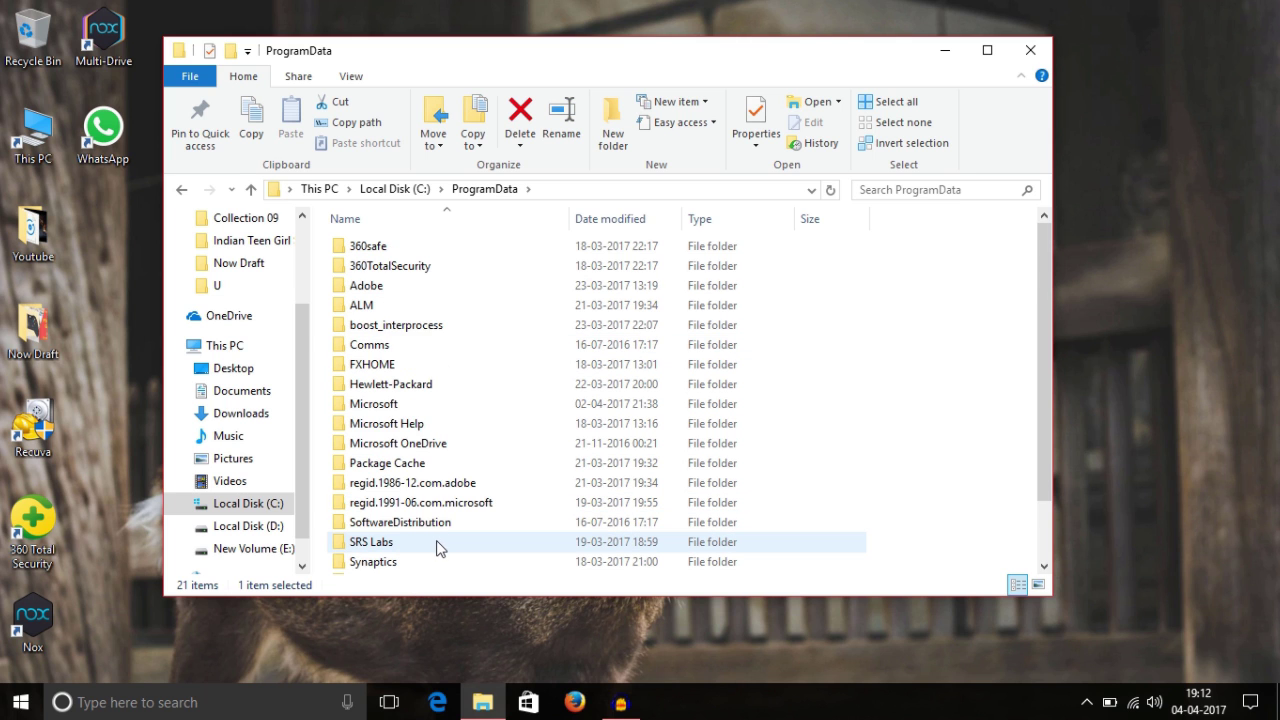
scroll(440, 545, down, 1)
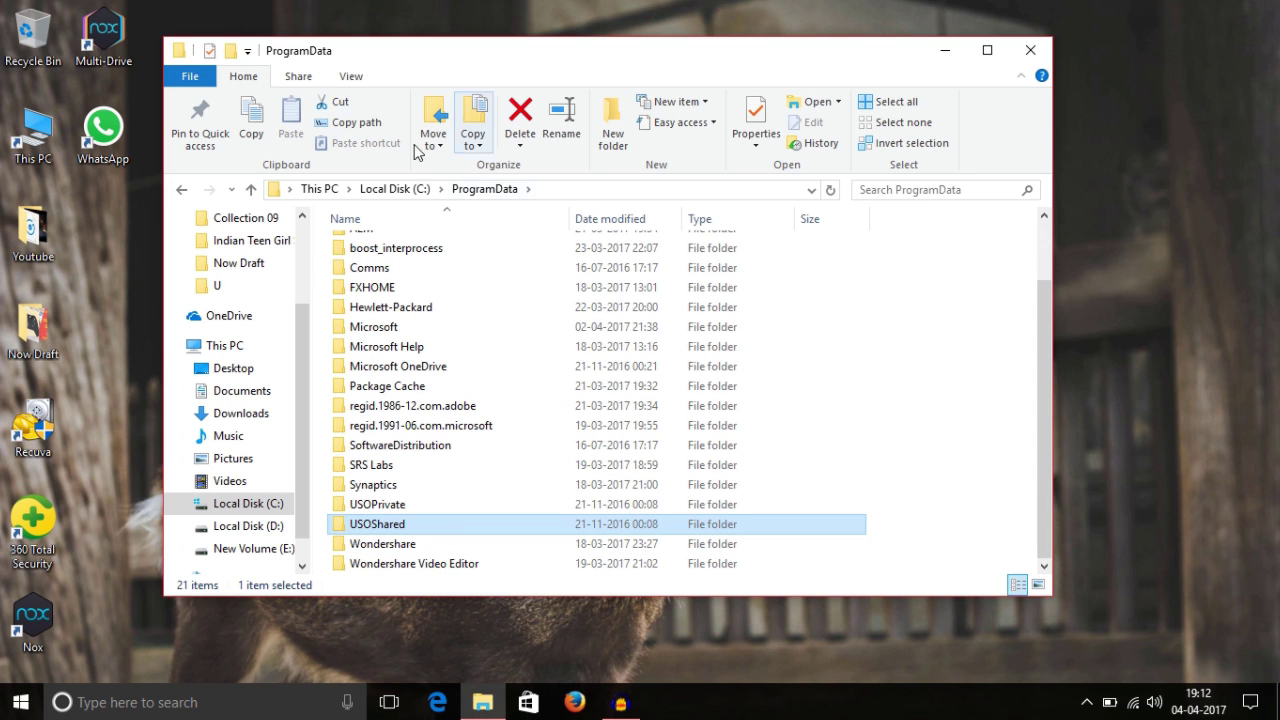
click(183, 190)
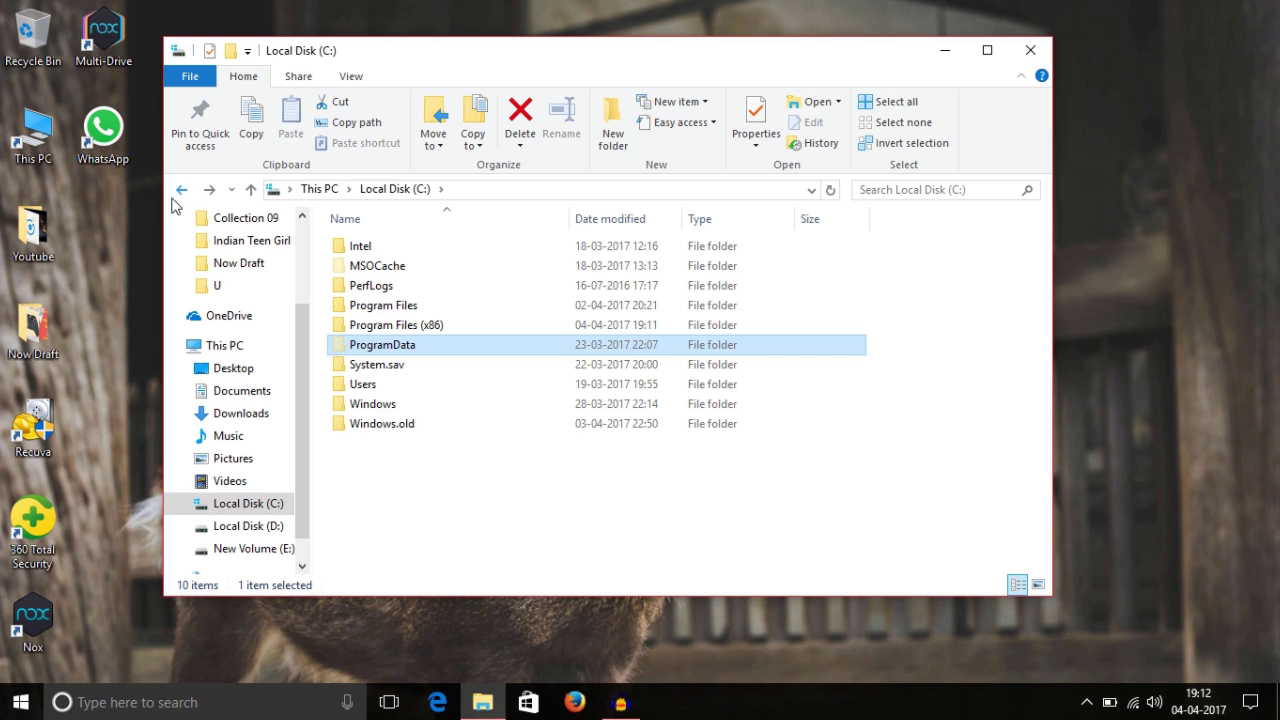
Open the personal profile folder inside Users on C: and examine its contents for UC Browser leftovers.
double_click(378, 386)
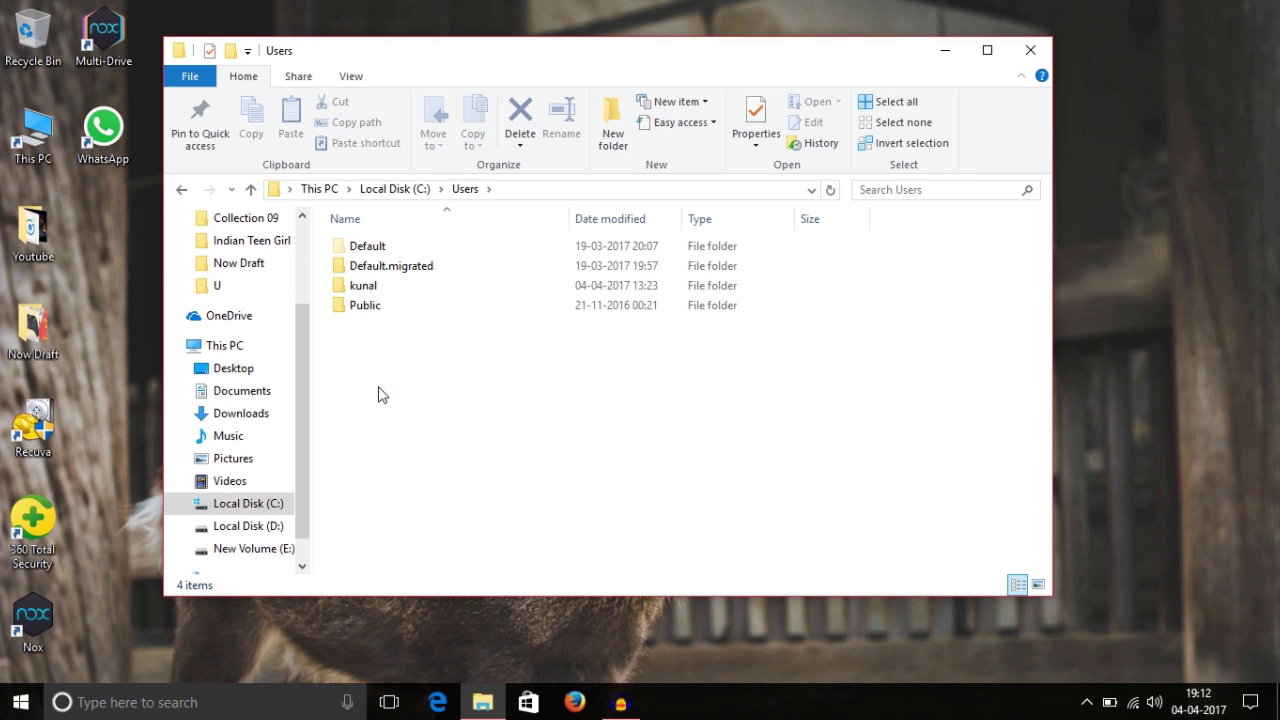
double_click(371, 291)
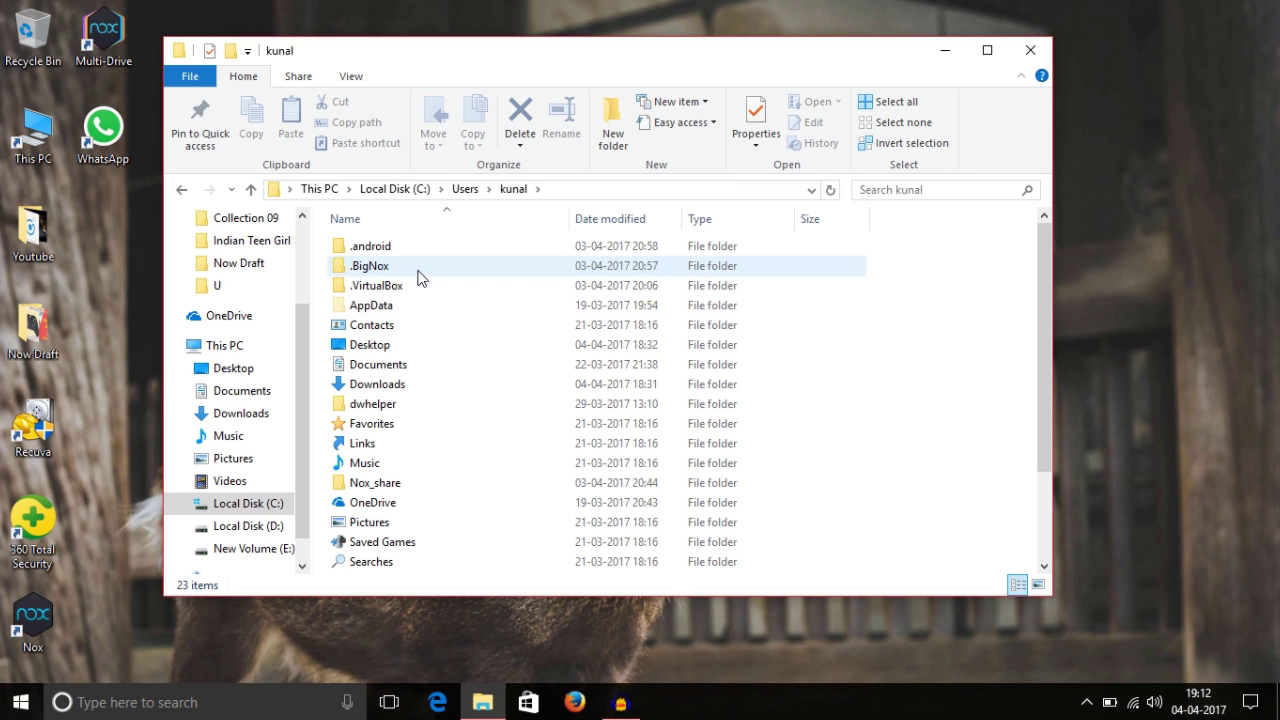
scroll(419, 280, down, 2)
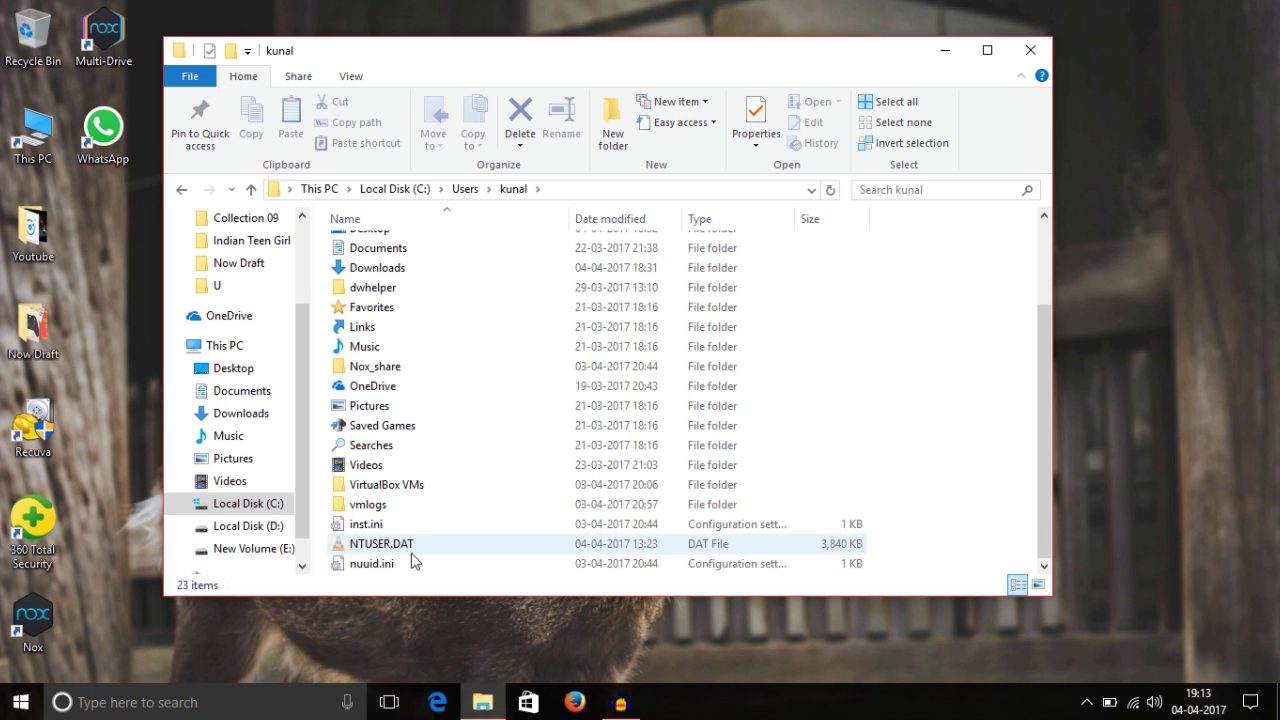
scroll(413, 556, up, 3)
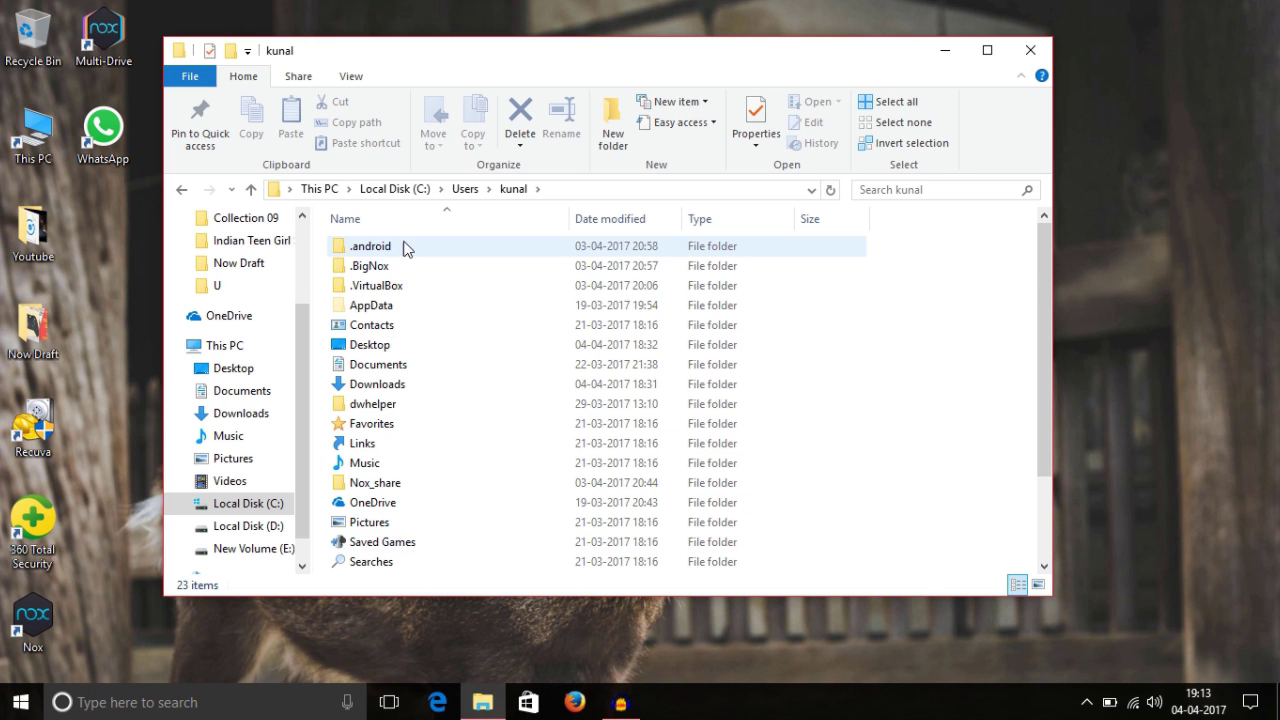
scroll(447, 315, down, 2)
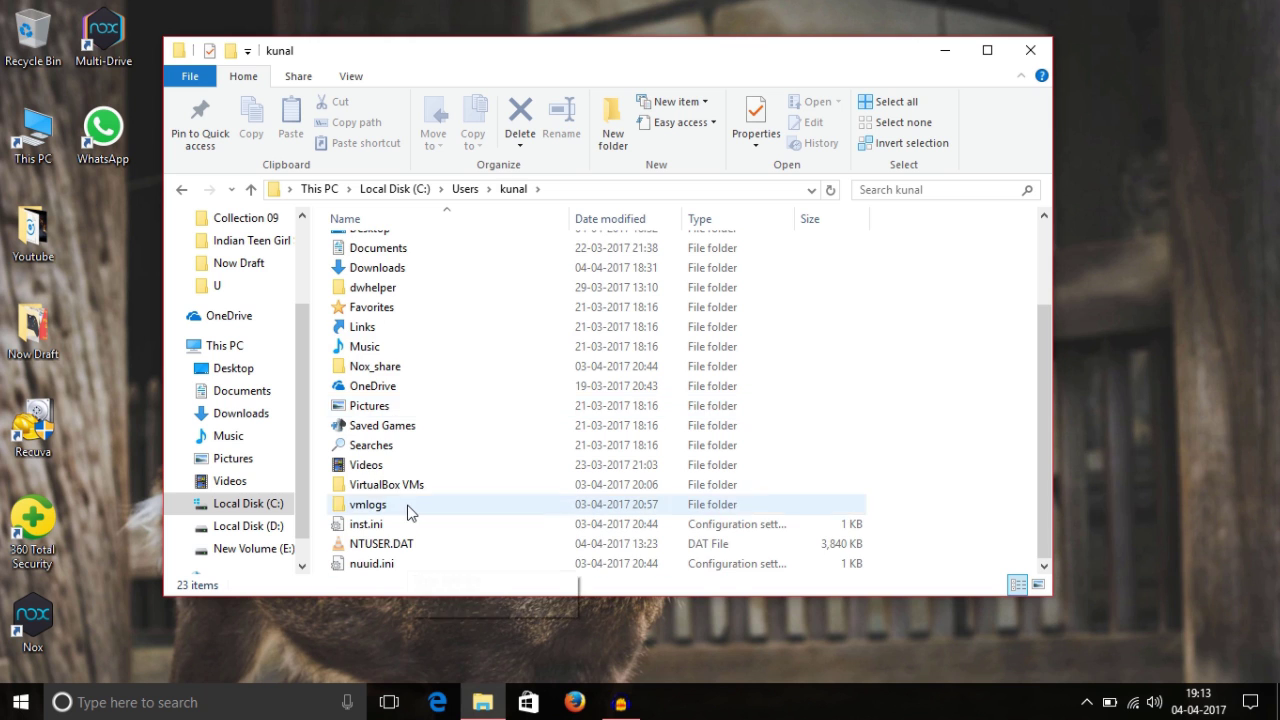
Check that hidden items are shown and open the AppData folder in the personal profile folder.
scroll(406, 514, up, 2)
click(392, 308)
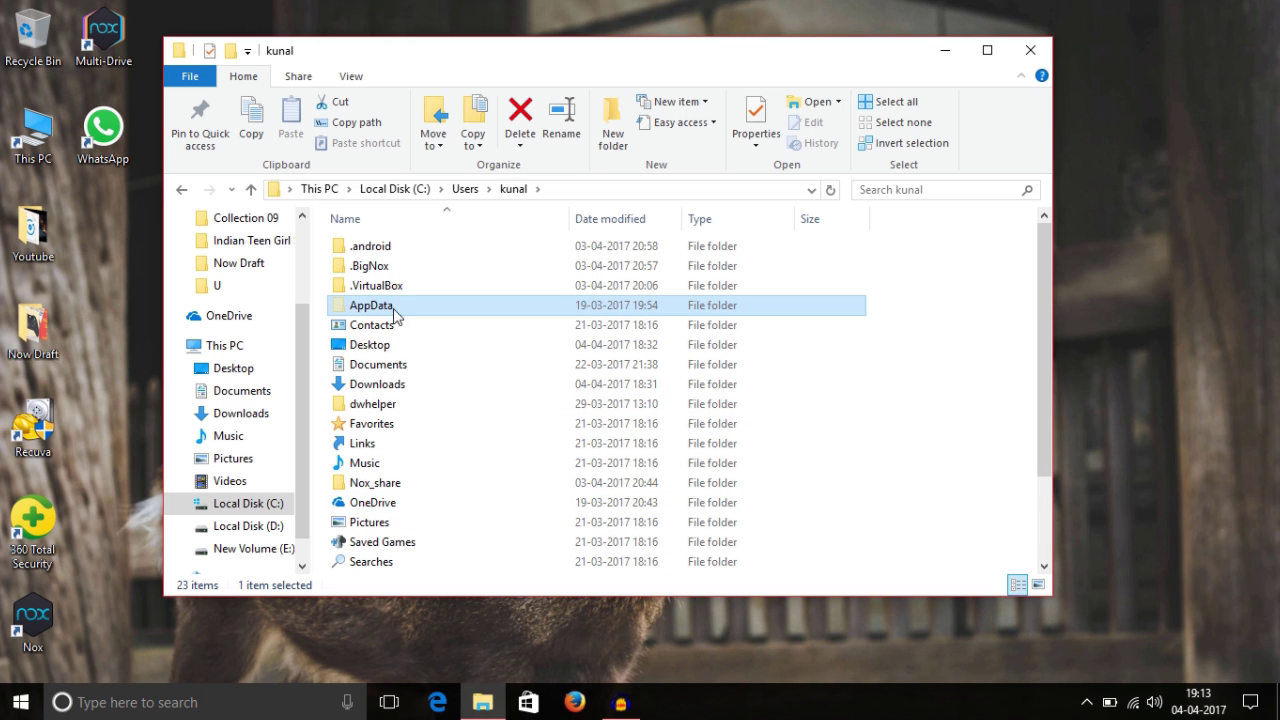
click(977, 374)
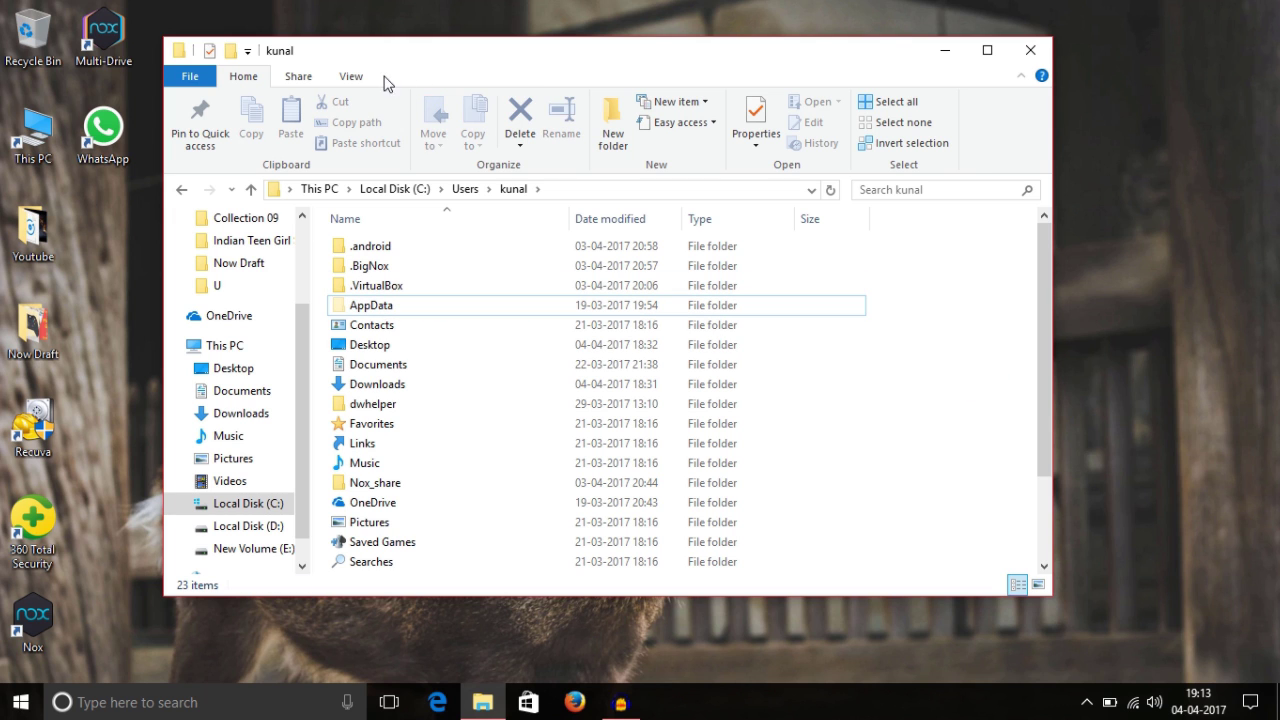
click(352, 77)
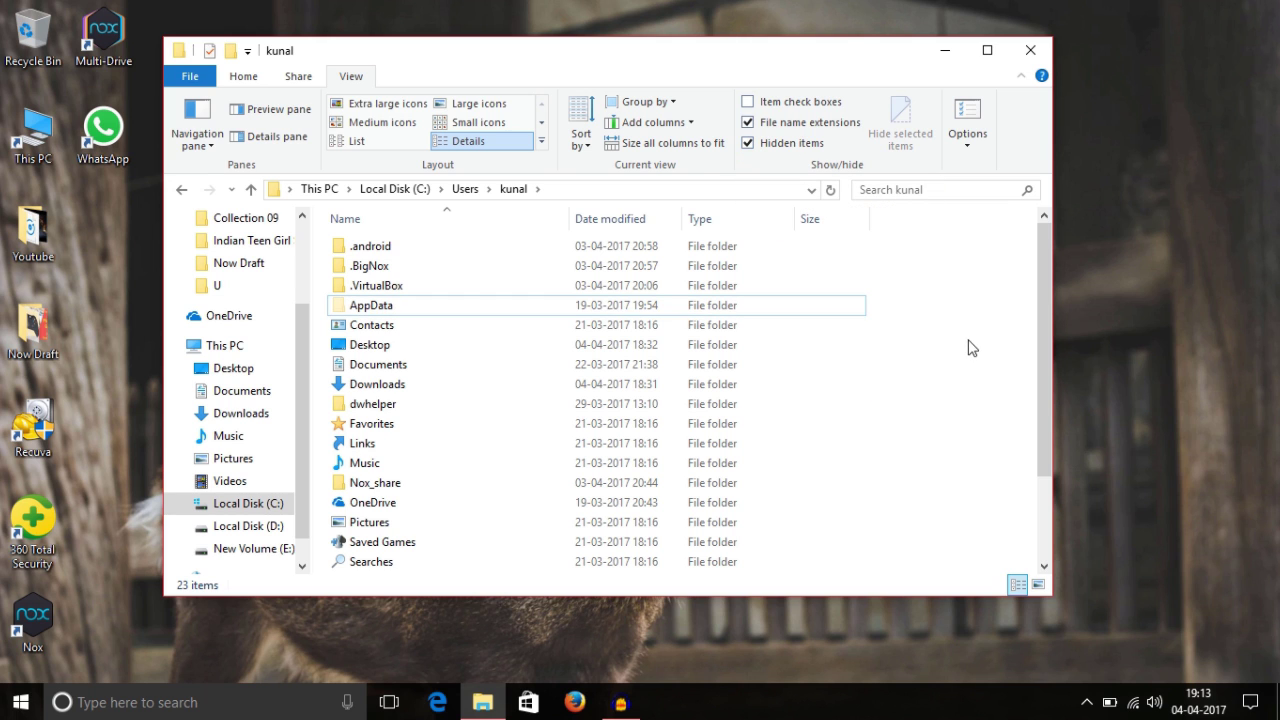
double_click(391, 308)
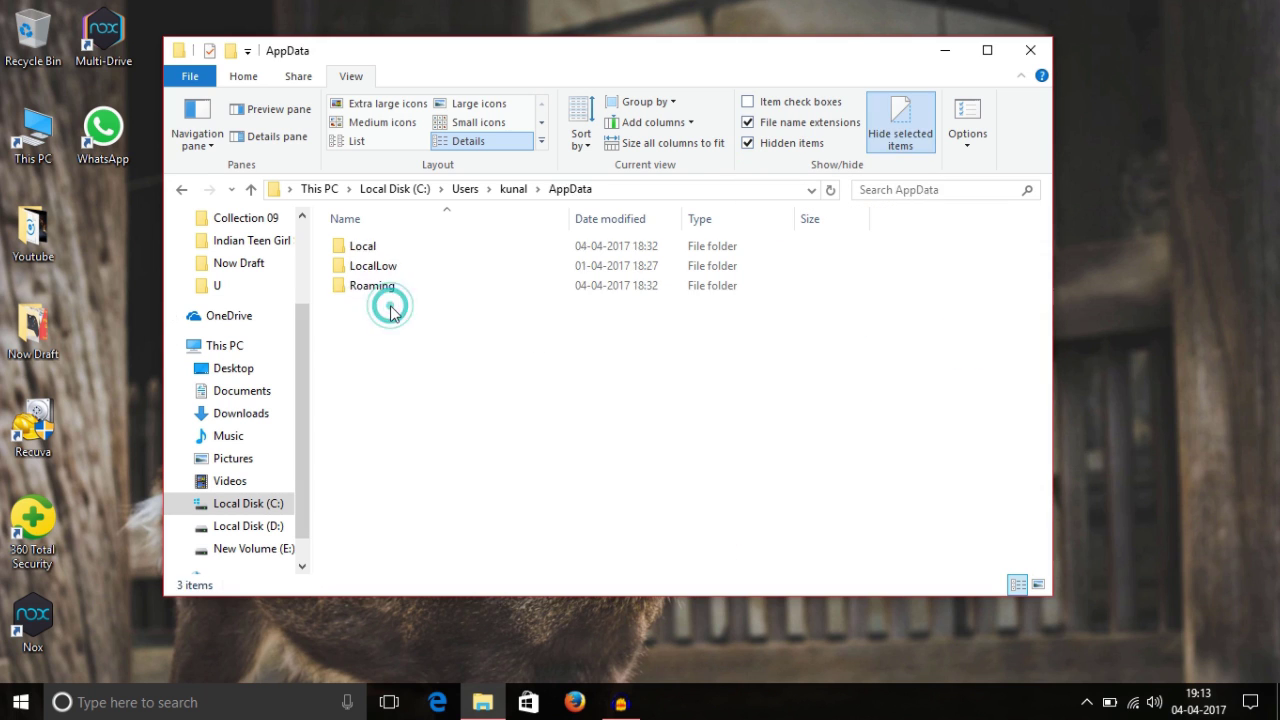
Permanently delete the UCBrowser folder from AppData\Local.
double_click(372, 252)
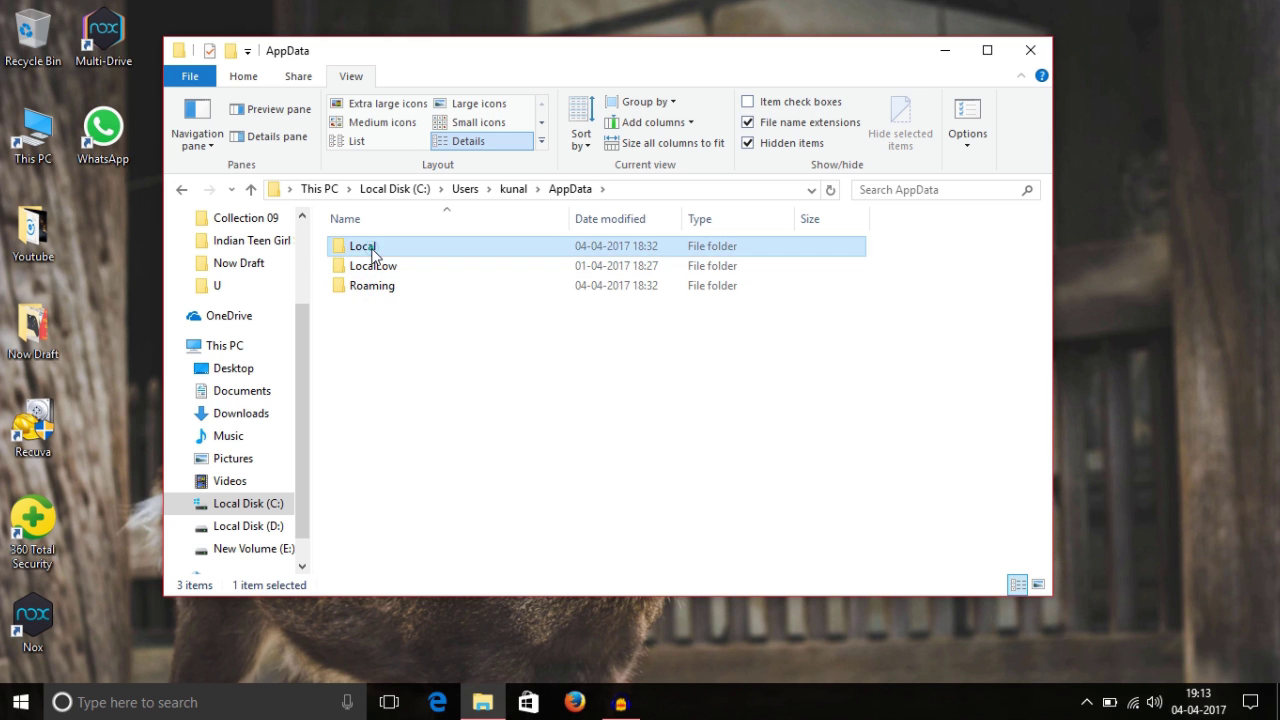
scroll(430, 384, down, 4)
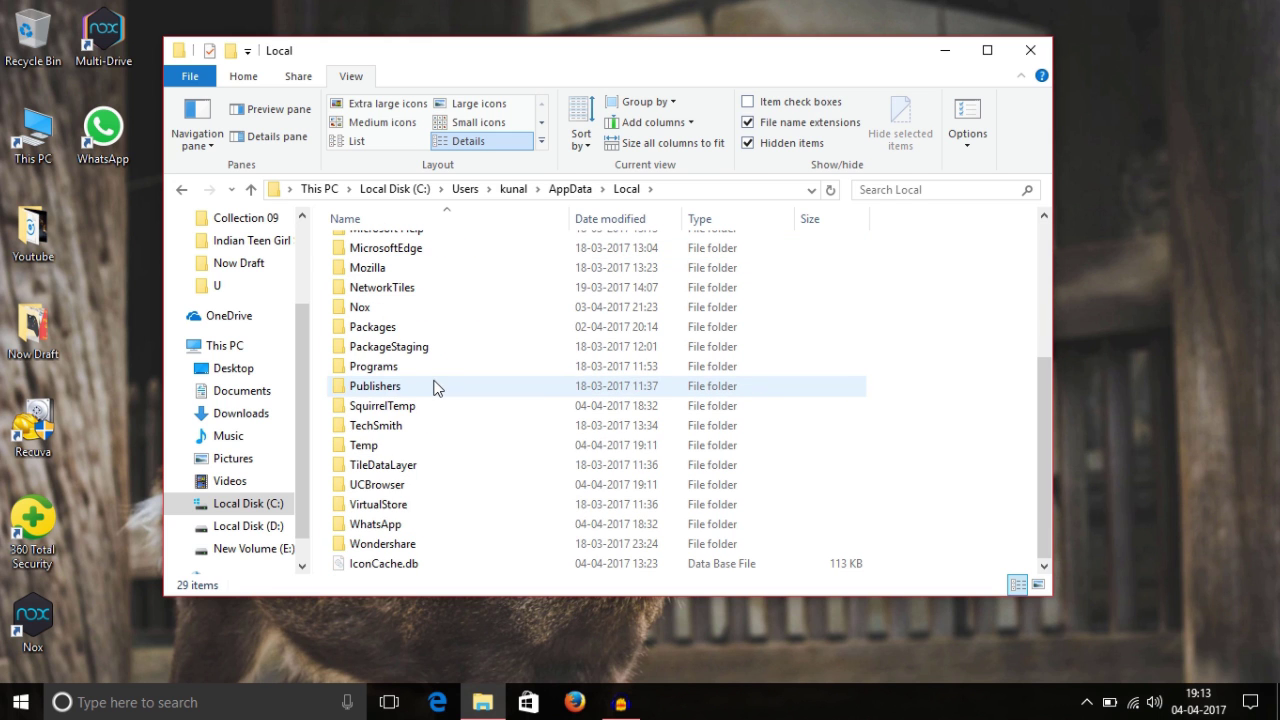
click(404, 488)
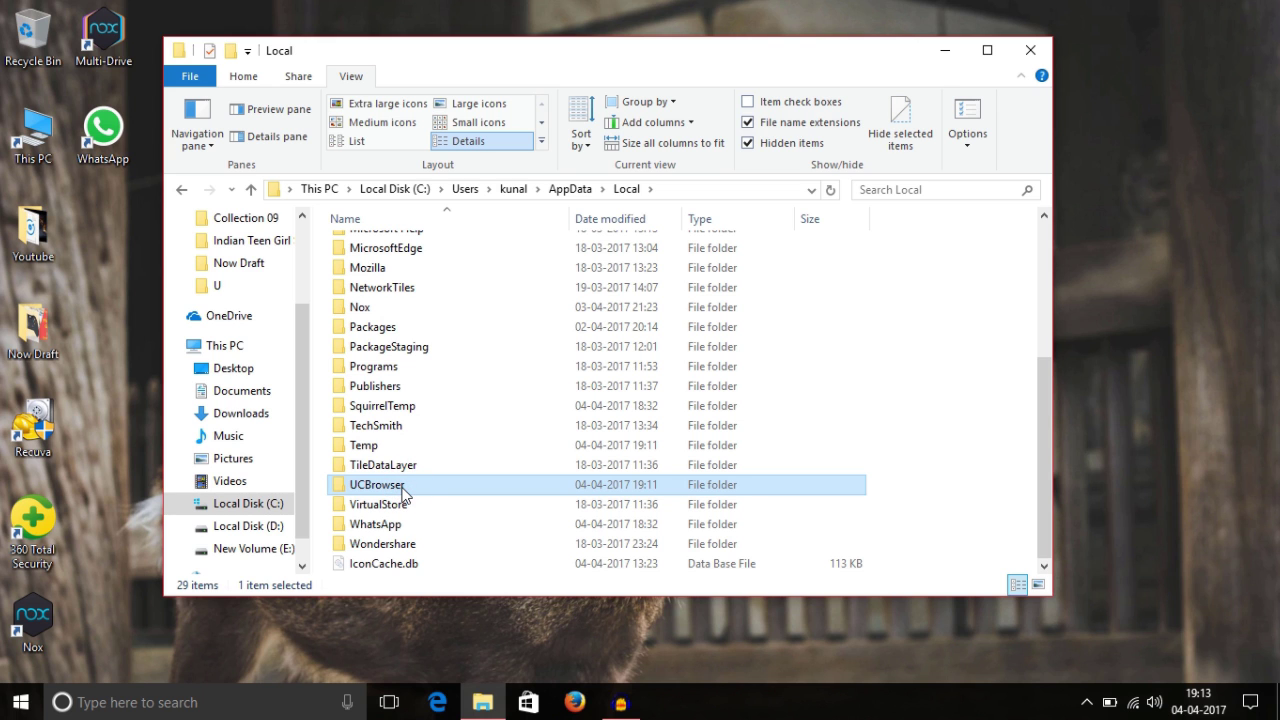
key(shift+Delete)
click(722, 428)
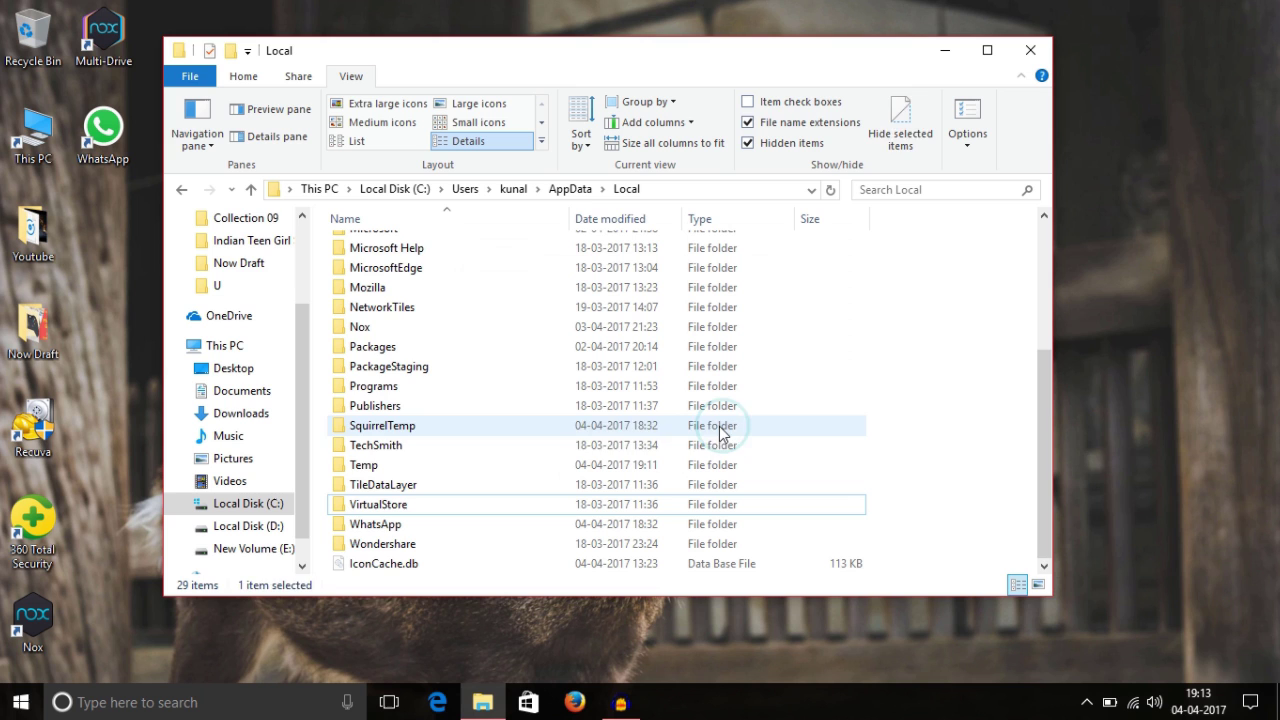
Check the LocalLow folder in AppData for UC Browser leftovers and return to AppData.
click(181, 189)
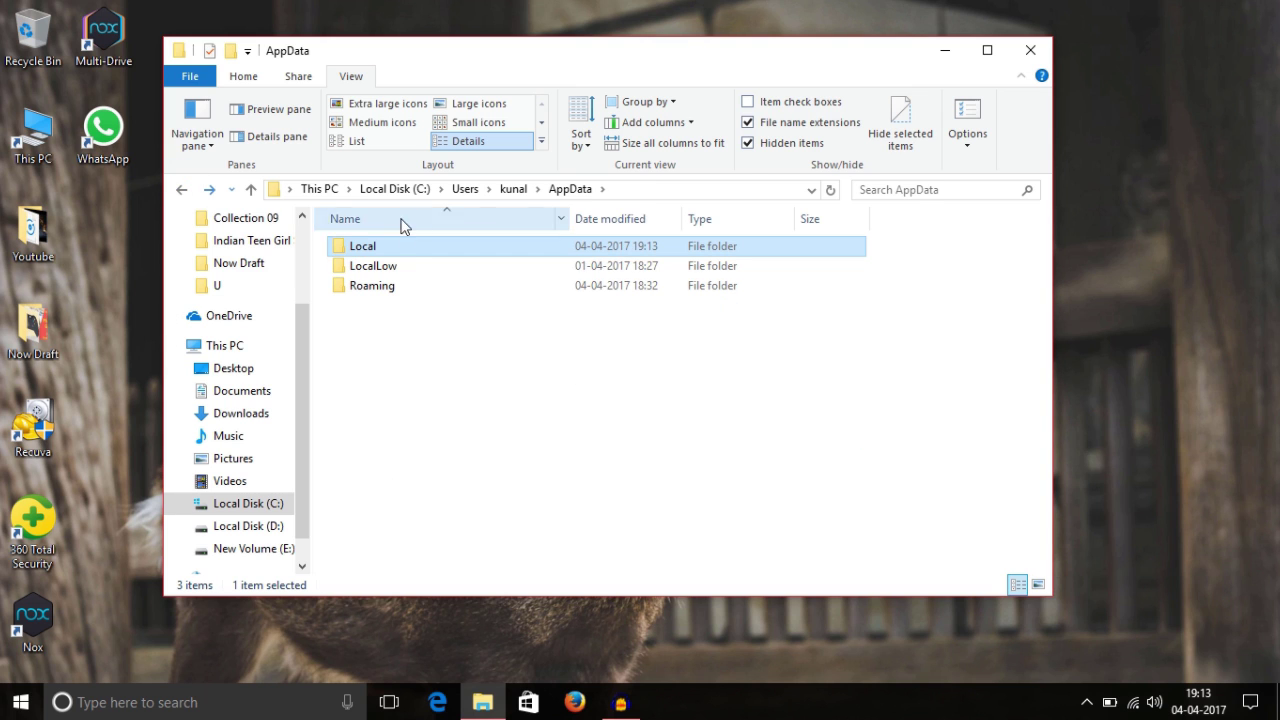
click(399, 268)
double_click(399, 267)
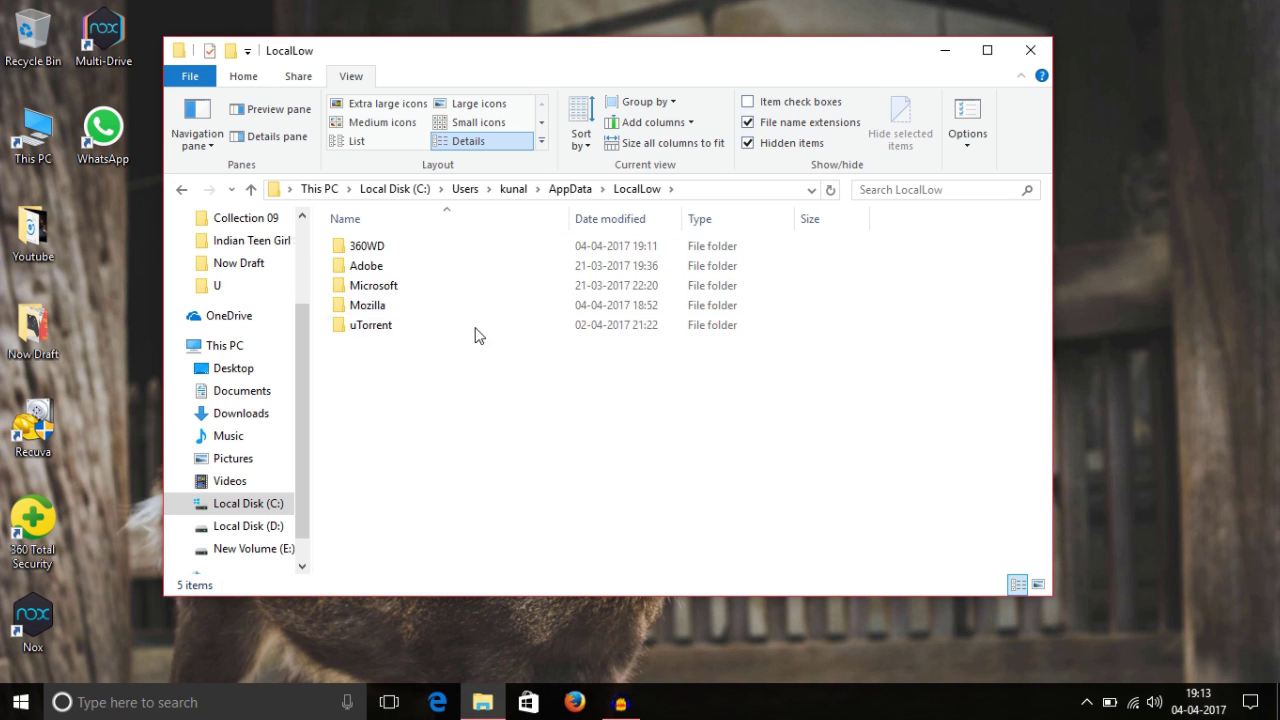
click(180, 190)
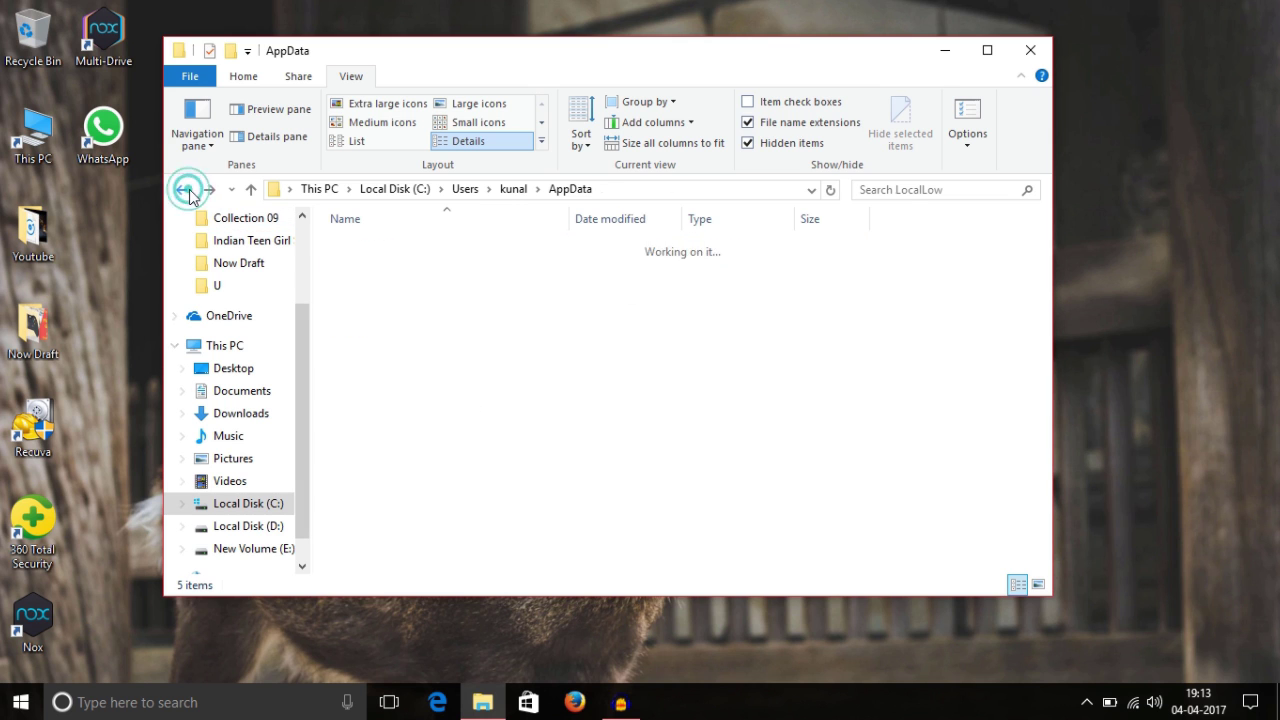
Check the Roaming folder in AppData for UC Browser leftovers and go back to the Users folder.
double_click(408, 281)
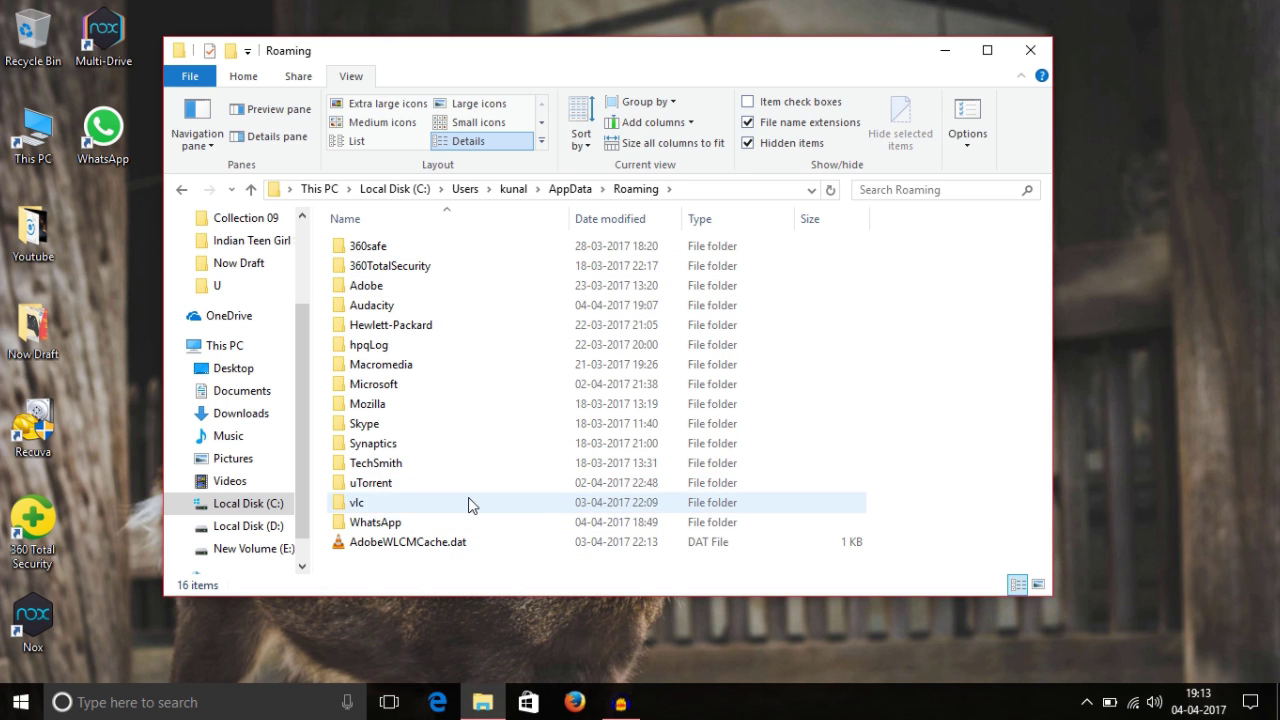
click(182, 190)
click(182, 190)
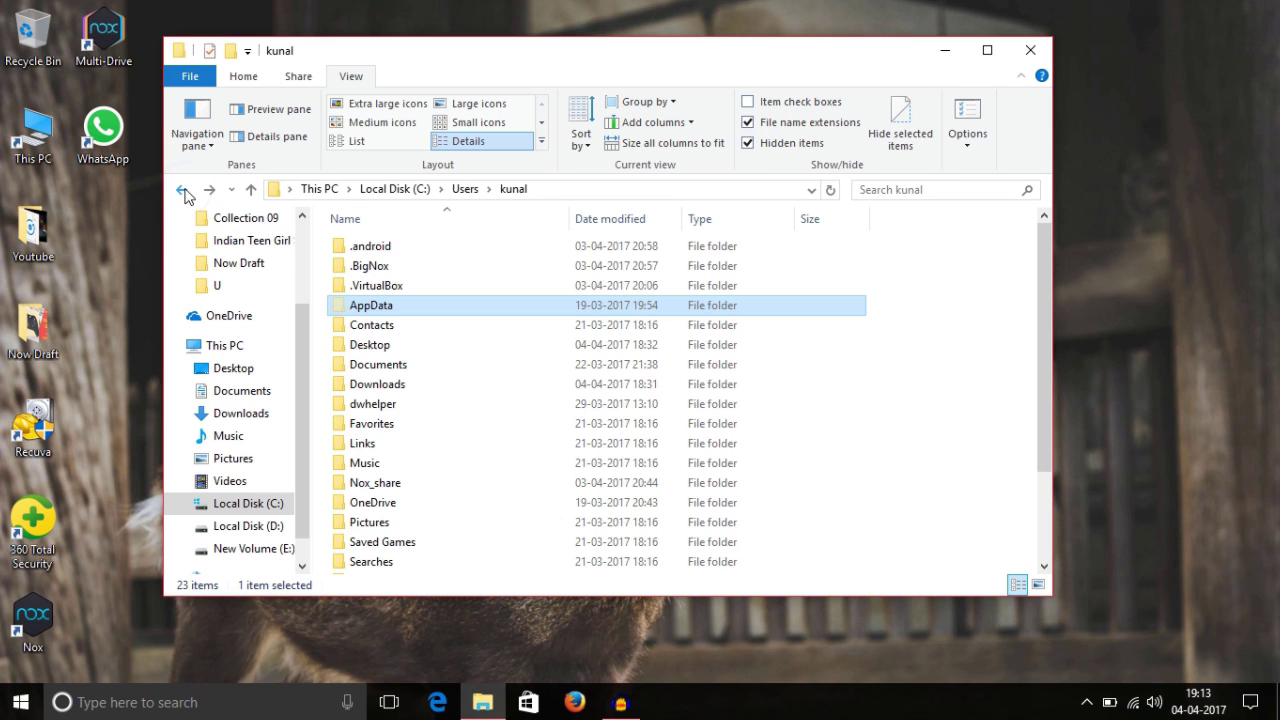
click(182, 190)
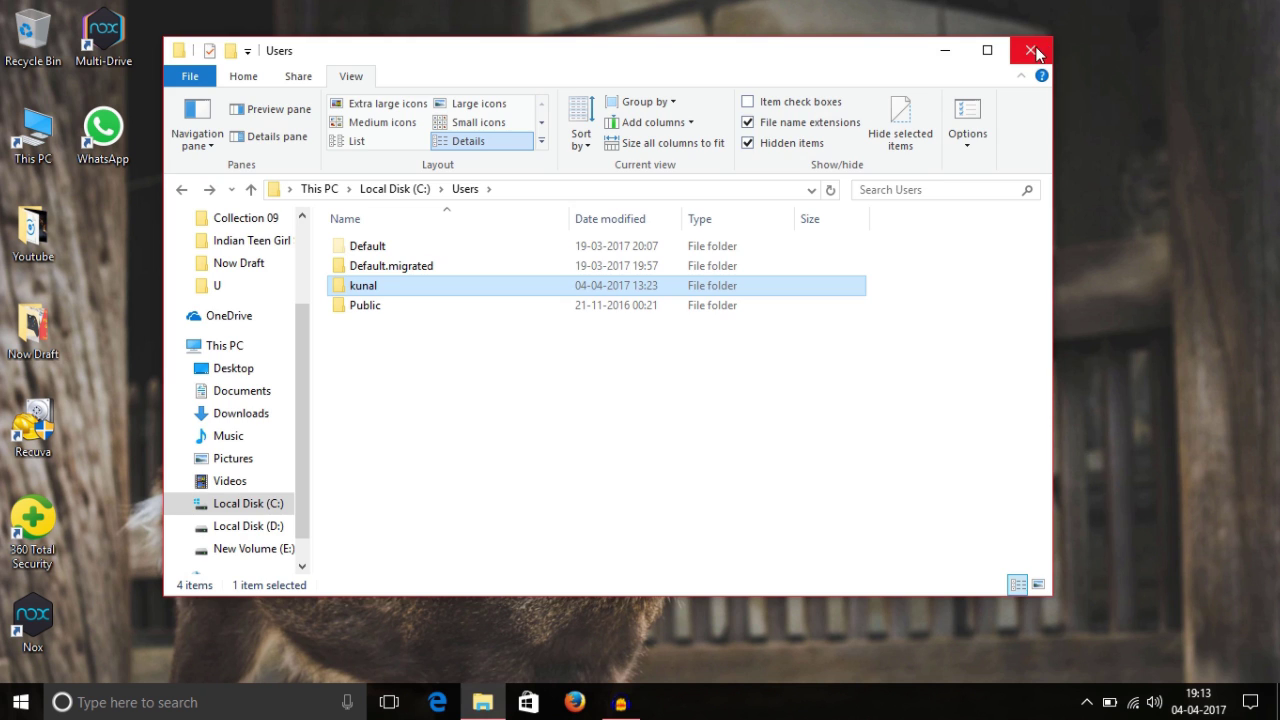
Close the File Explorer window and refresh the desktop.
click(1030, 50)
right_click(815, 211)
click(863, 267)
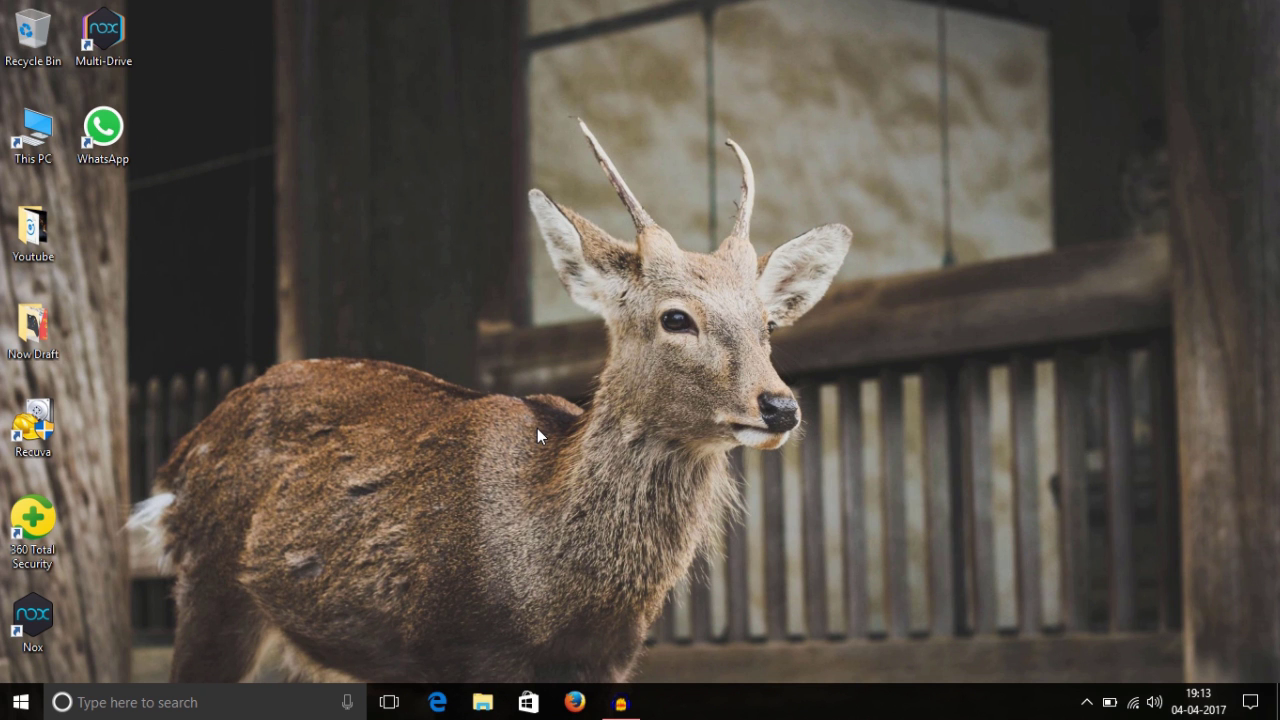
Run regedit to open the Registry Editor and allow it to start.
key(super+r)
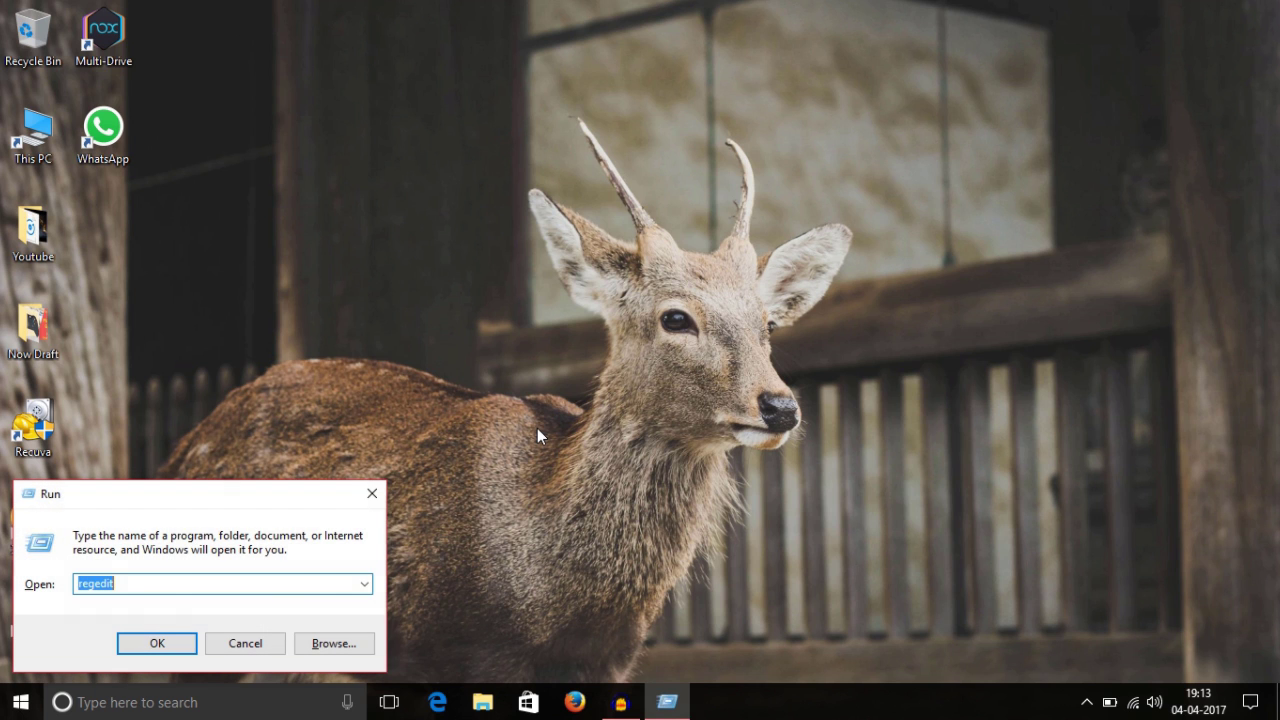
click(166, 583)
click(121, 583)
click(155, 644)
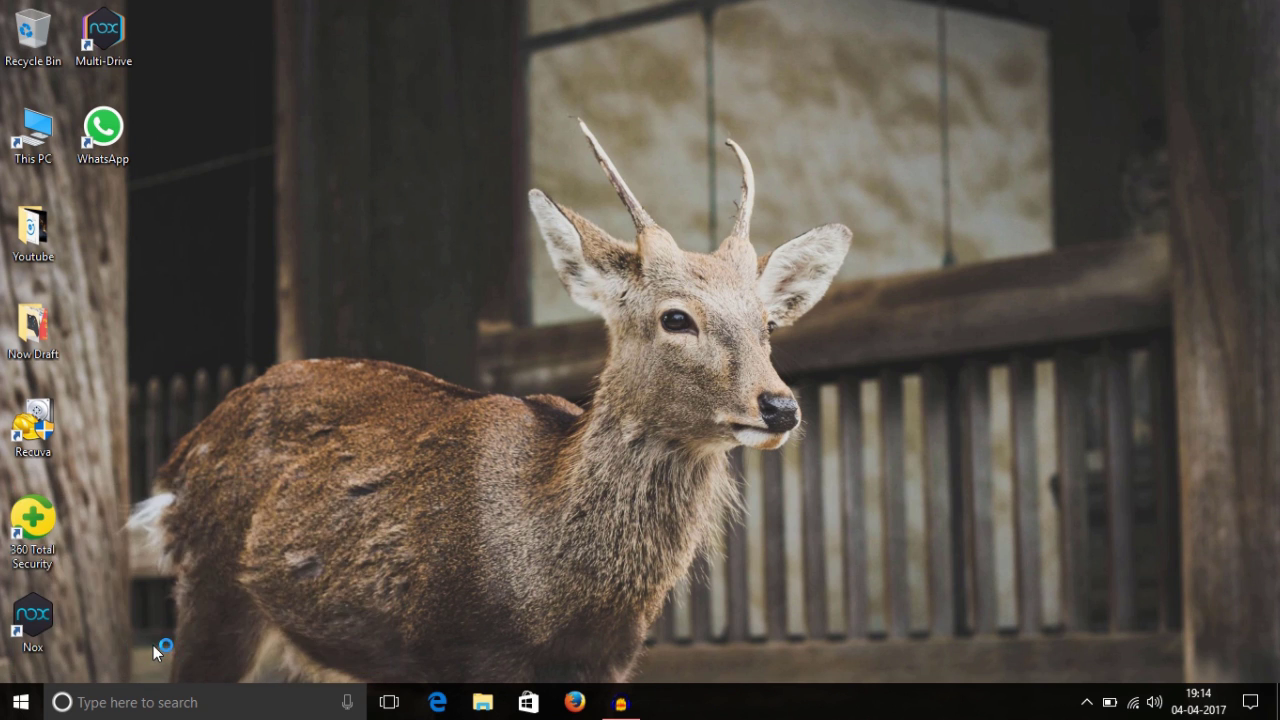
click(529, 465)
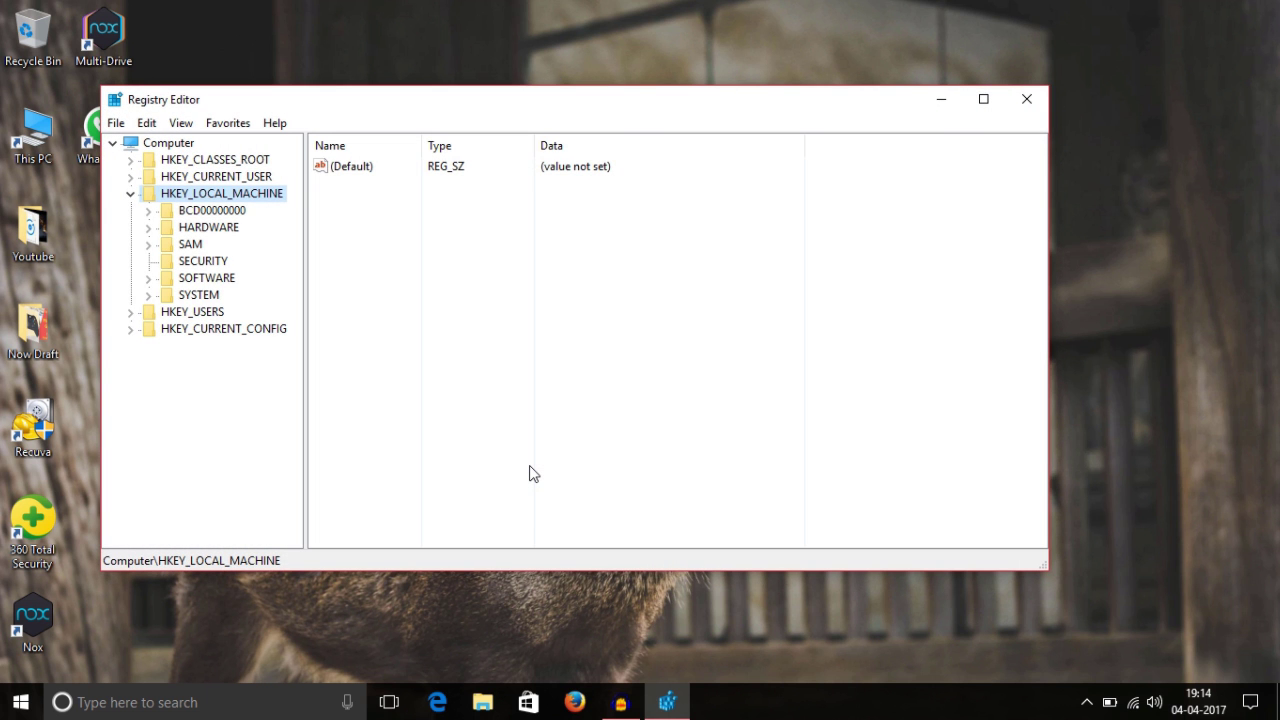
Collapse HKEY_LOCAL_MACHINE and expand the SOFTWARE key under HKEY_CURRENT_USER.
click(130, 194)
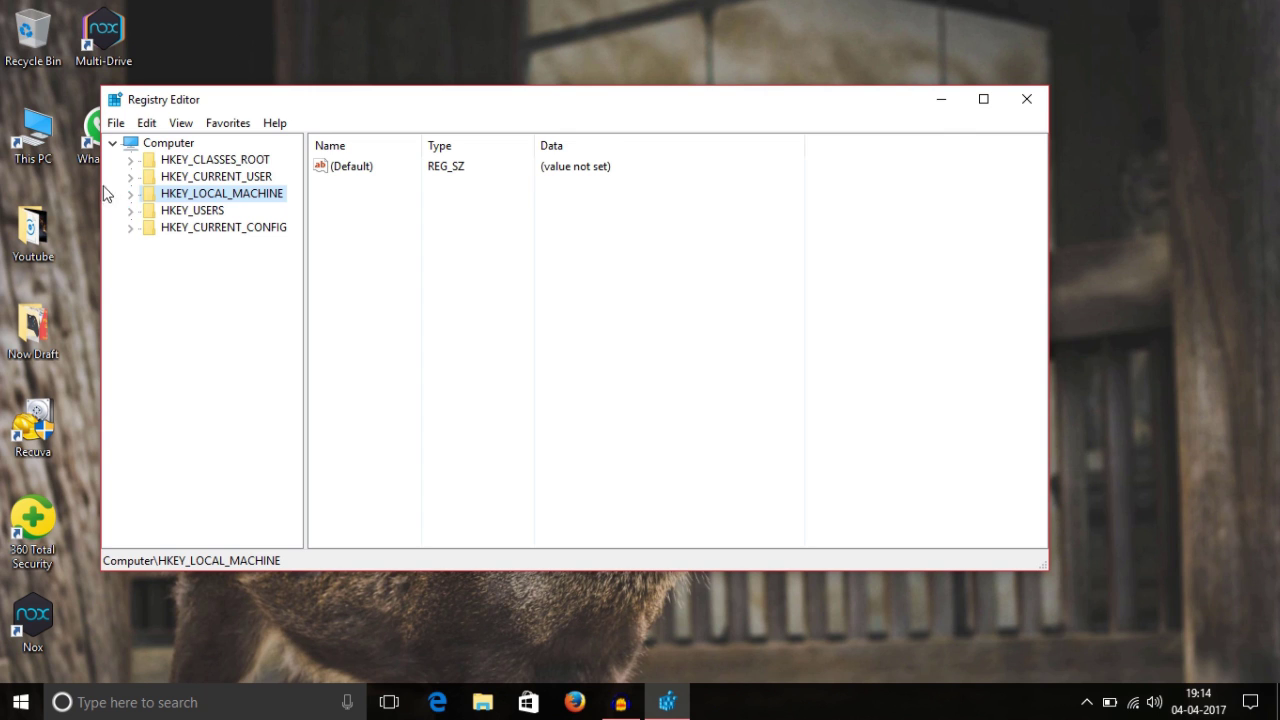
click(178, 179)
click(130, 177)
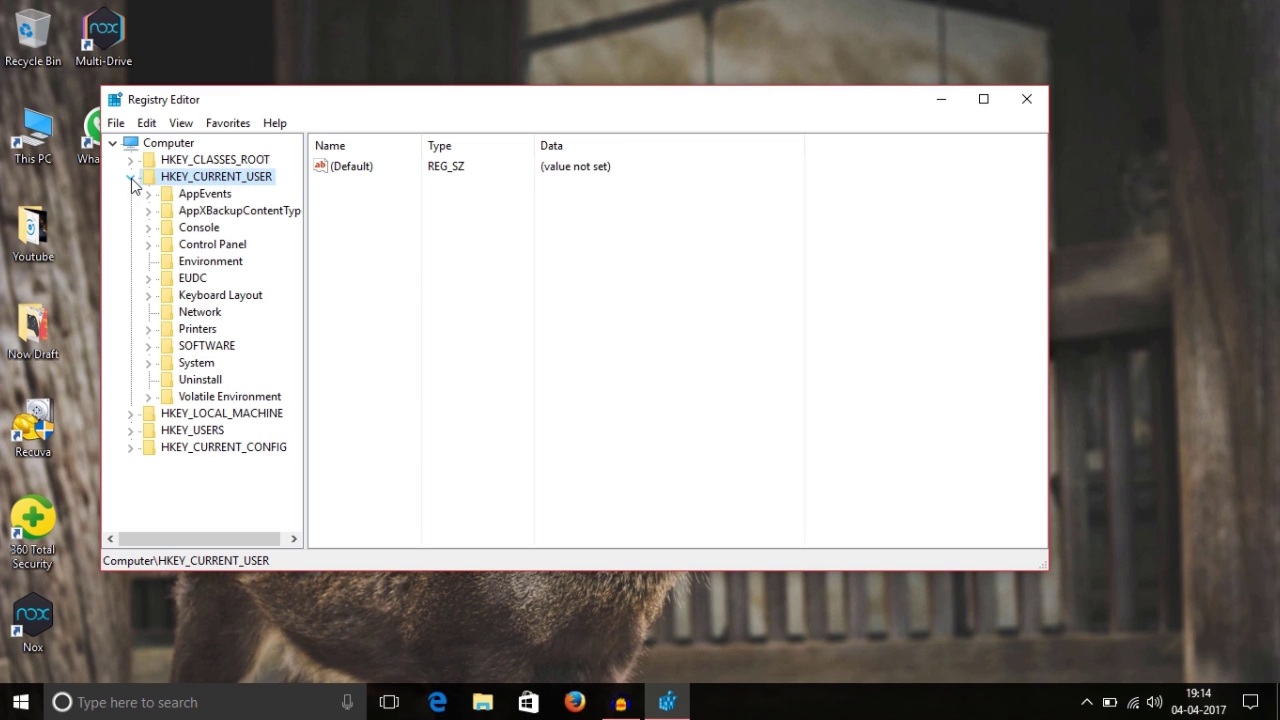
click(216, 347)
click(148, 347)
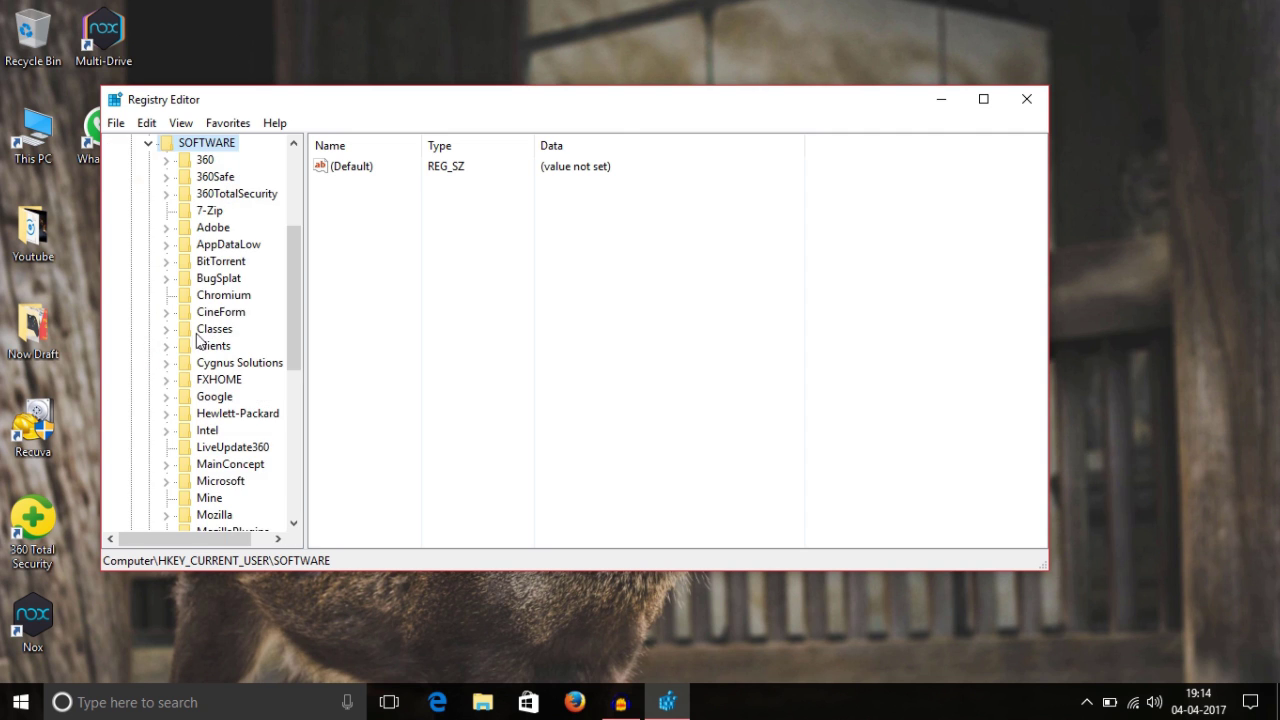
Delete the UCBrowserPID key from HKEY_CURRENT_USER\SOFTWARE.
scroll(203, 336, down, 2)
scroll(203, 336, down, 4)
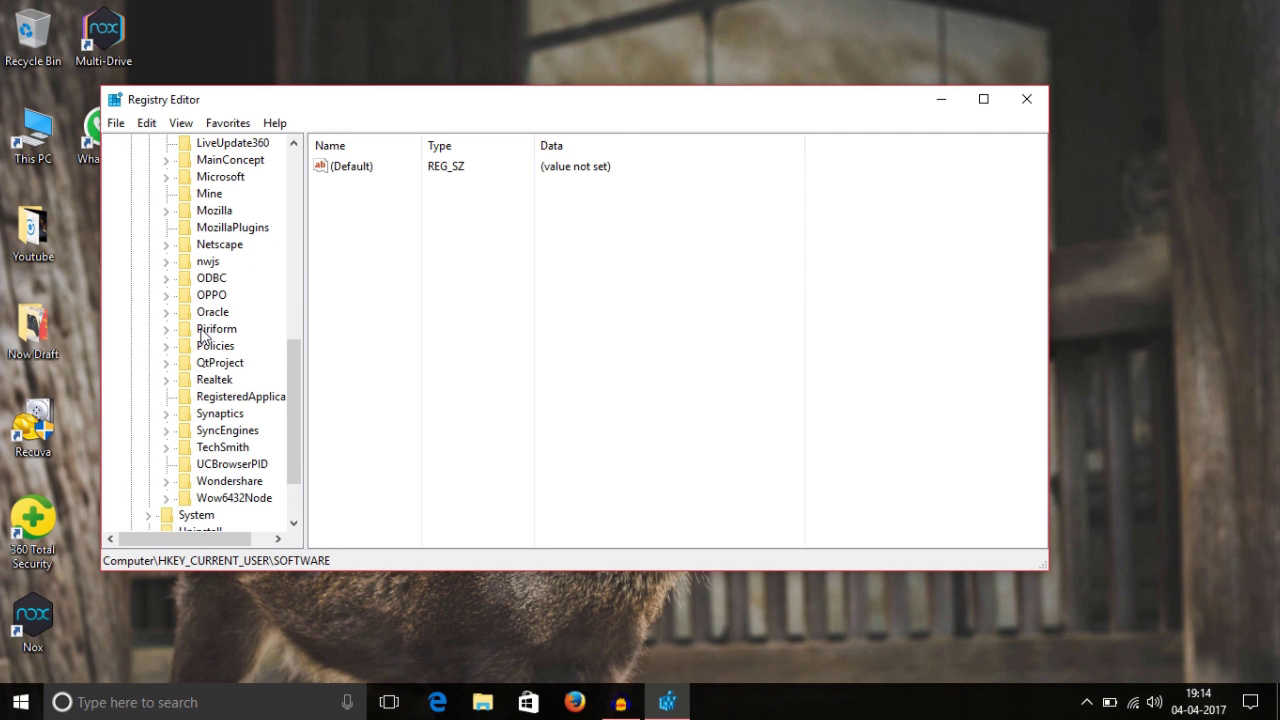
click(250, 466)
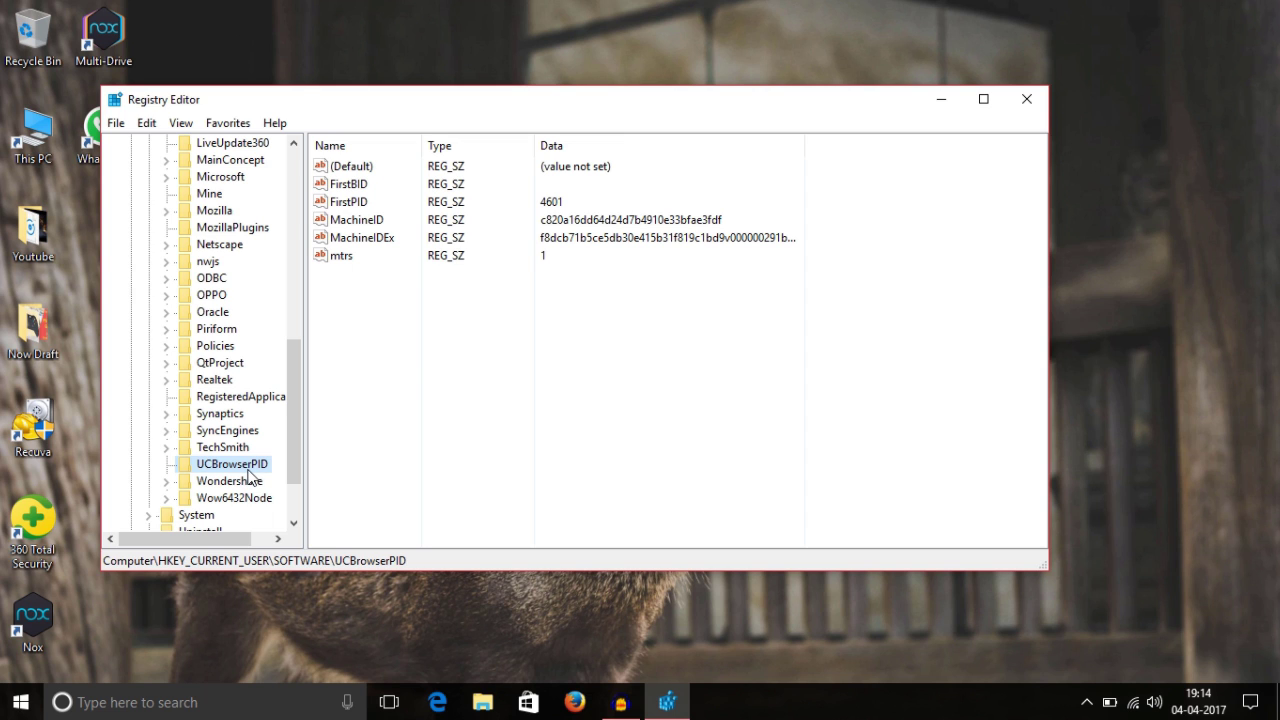
right_click(248, 470)
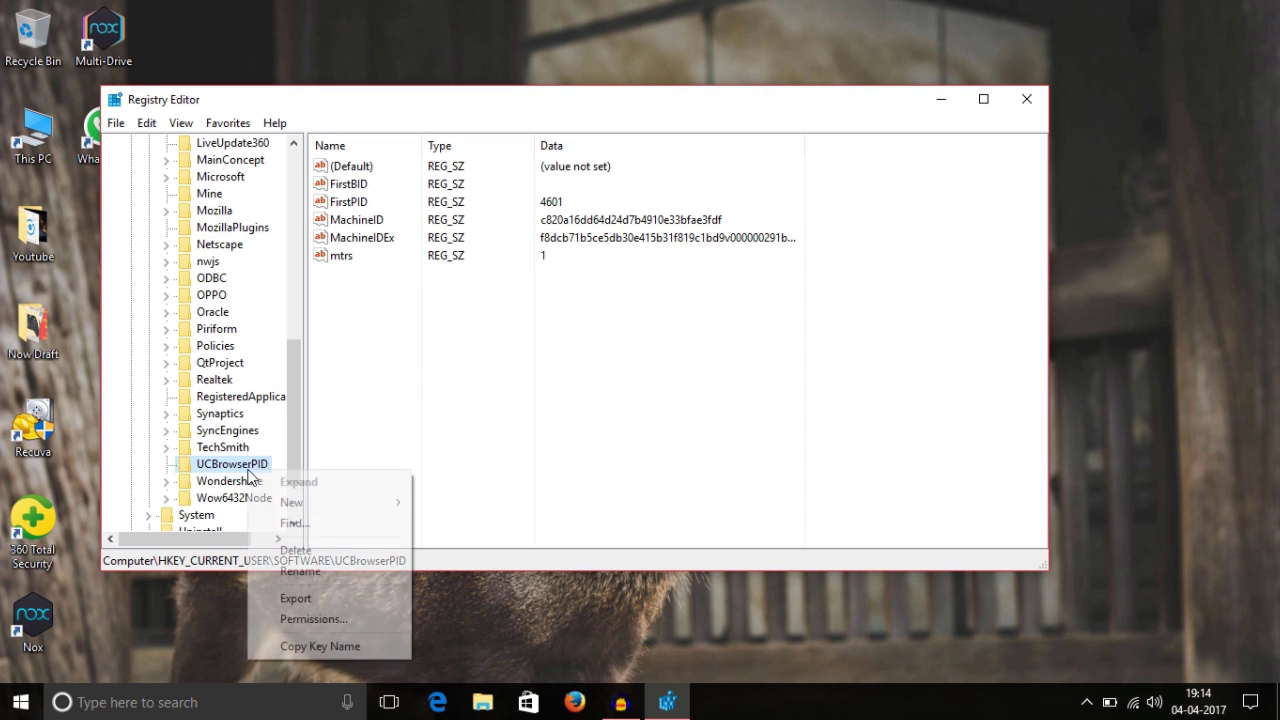
click(316, 551)
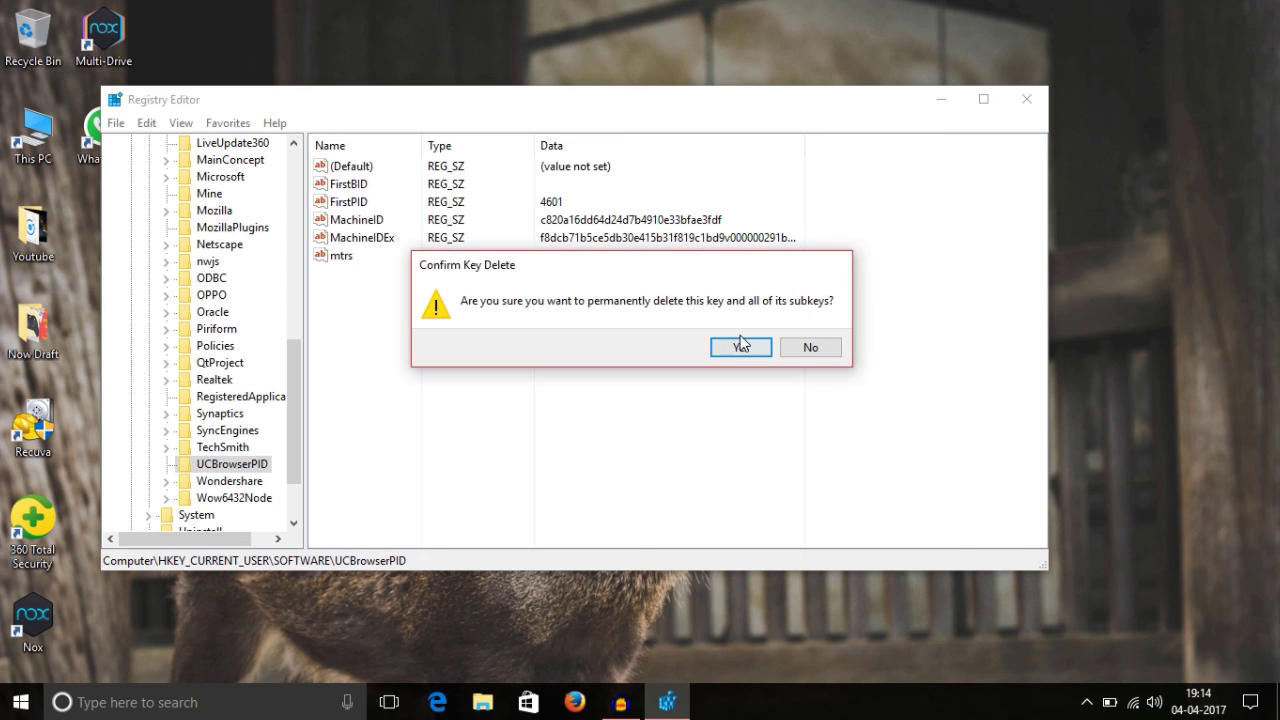
click(740, 347)
Collapse the SOFTWARE key and the whole HKEY_CURRENT_USER branch.
scroll(271, 428, up, 10)
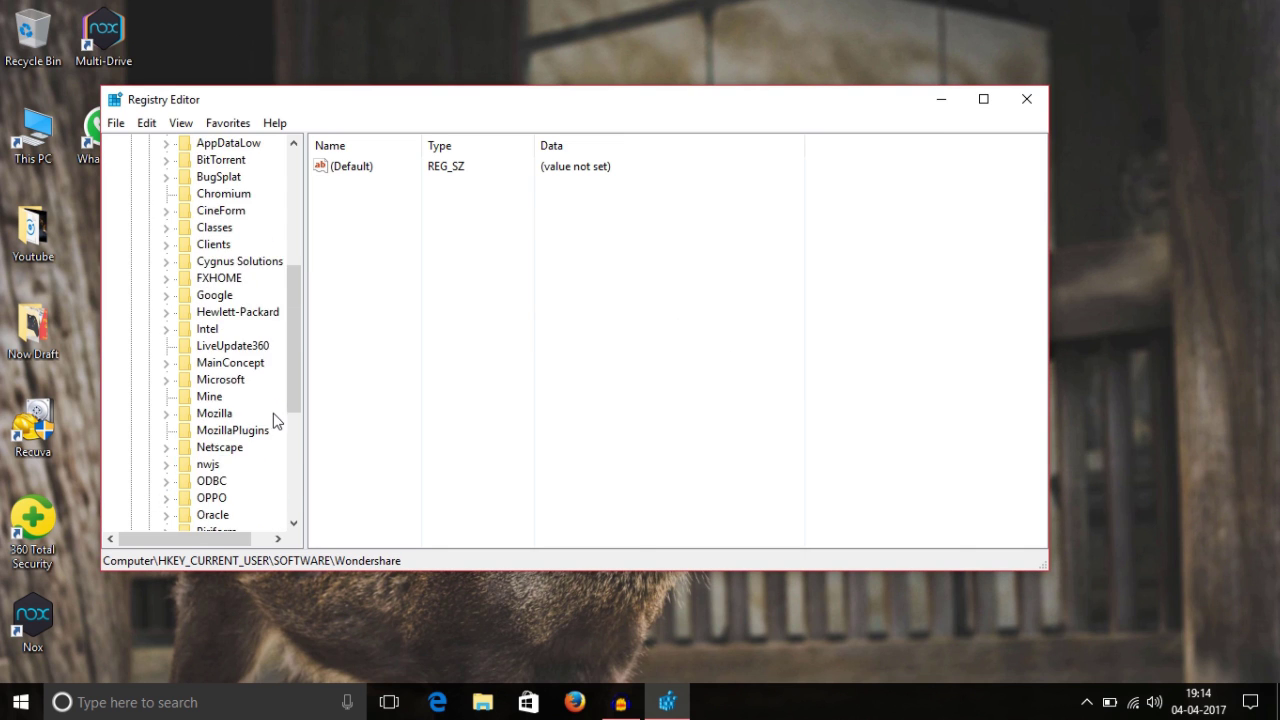
click(148, 345)
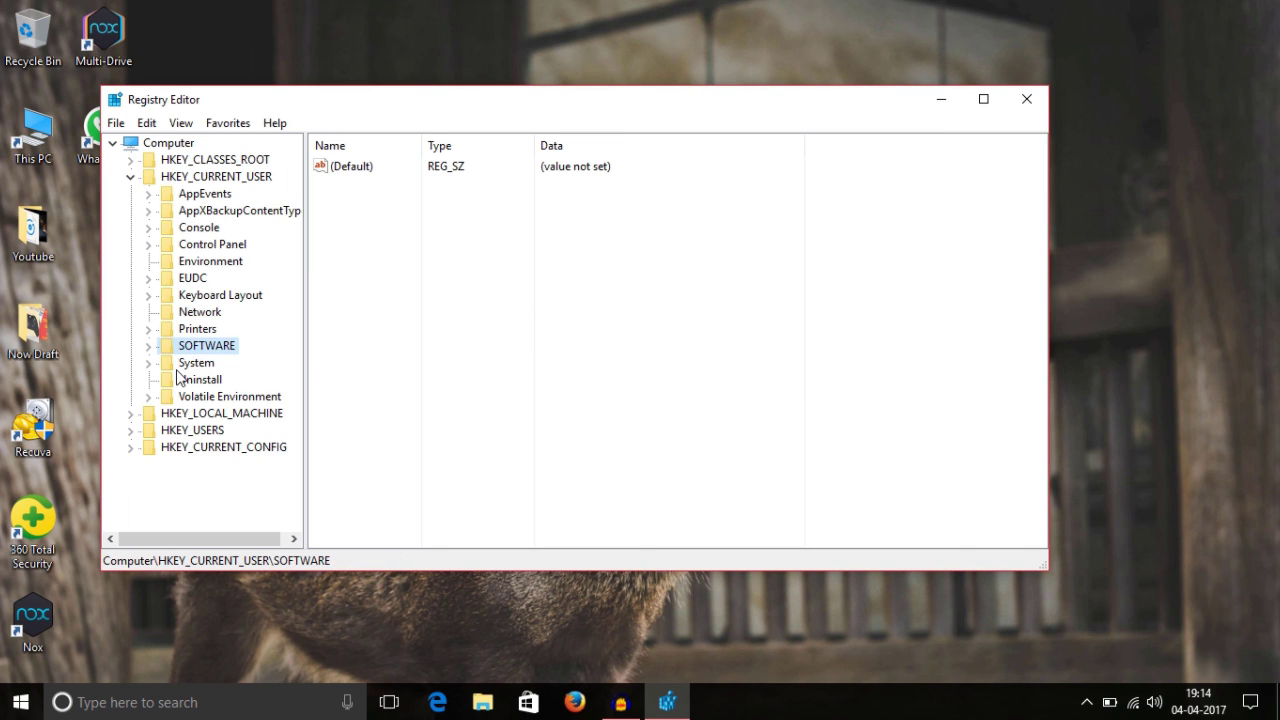
click(131, 177)
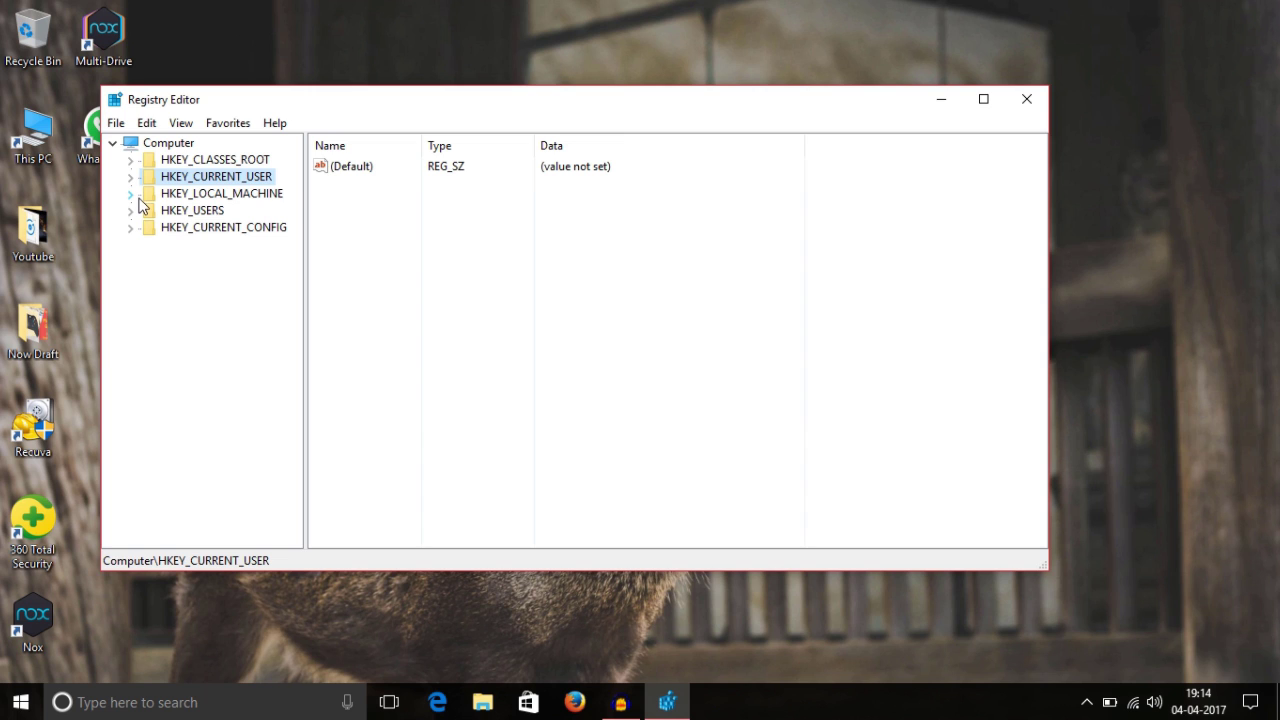
Expand HKEY_LOCAL_MACHINE\SOFTWARE and look through its subkeys for UC Browser entries.
click(215, 195)
click(131, 194)
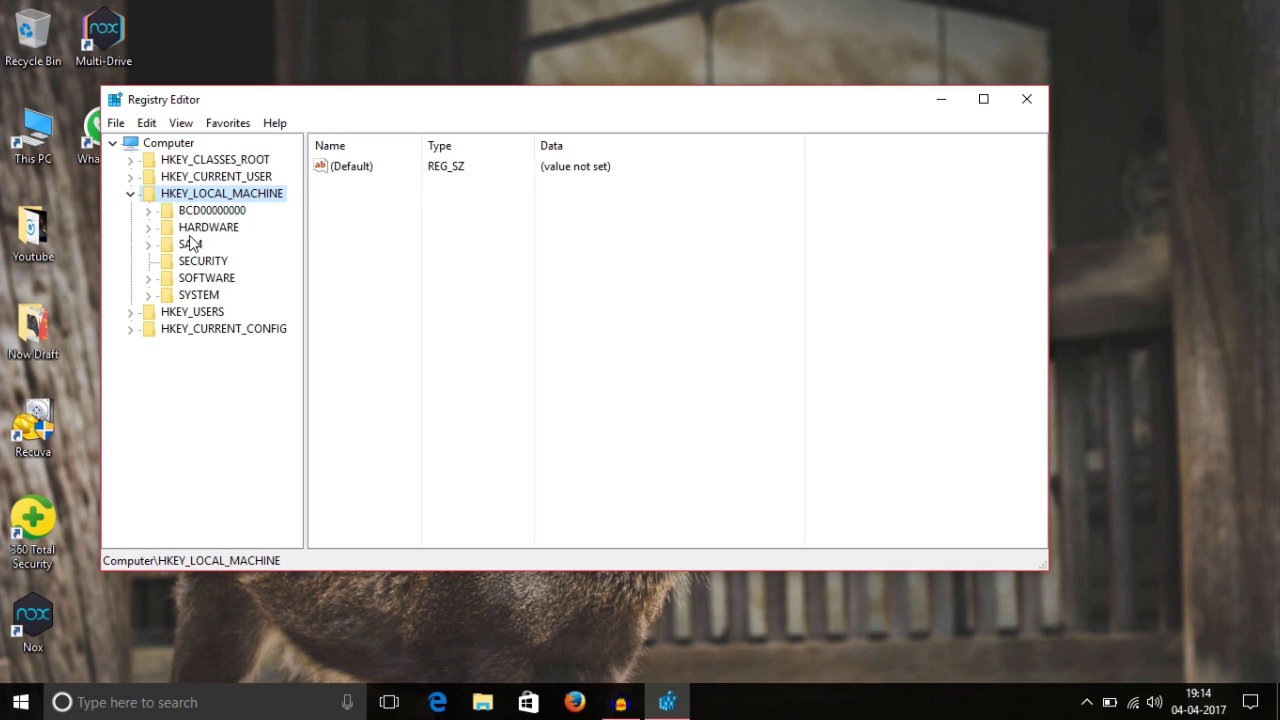
click(149, 279)
scroll(170, 284, down, 4)
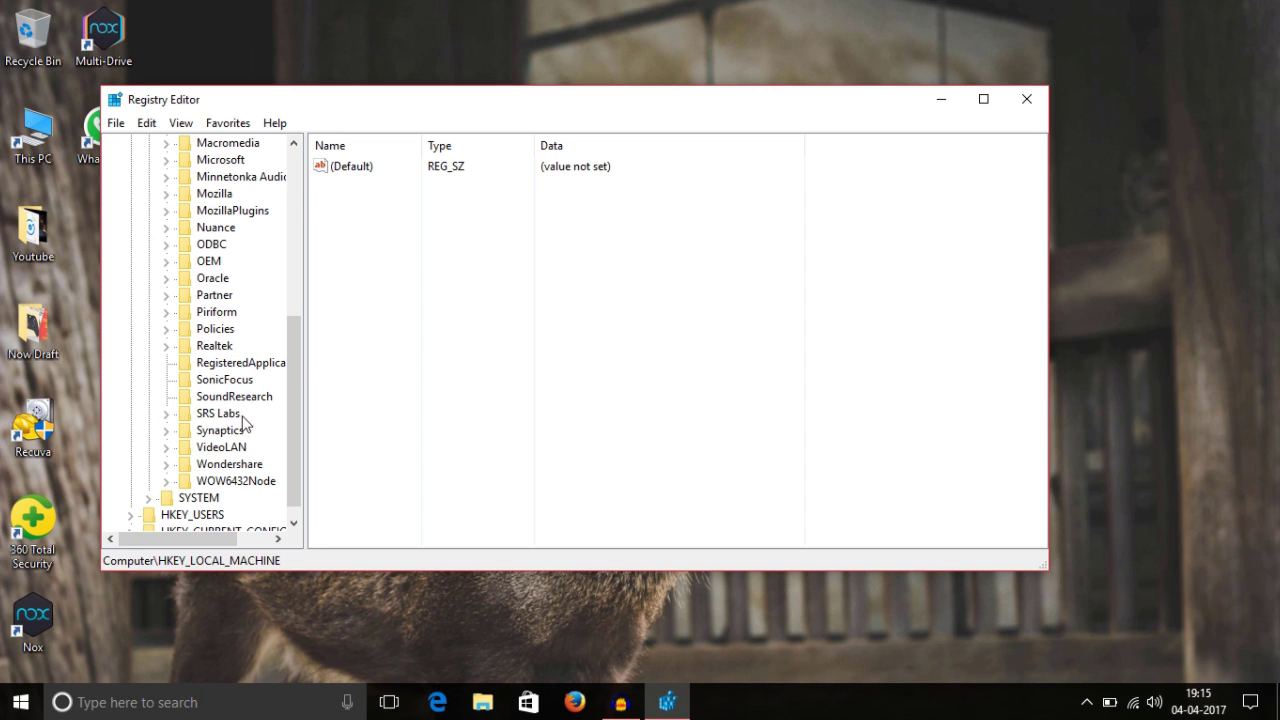
scroll(241, 422, up, 3)
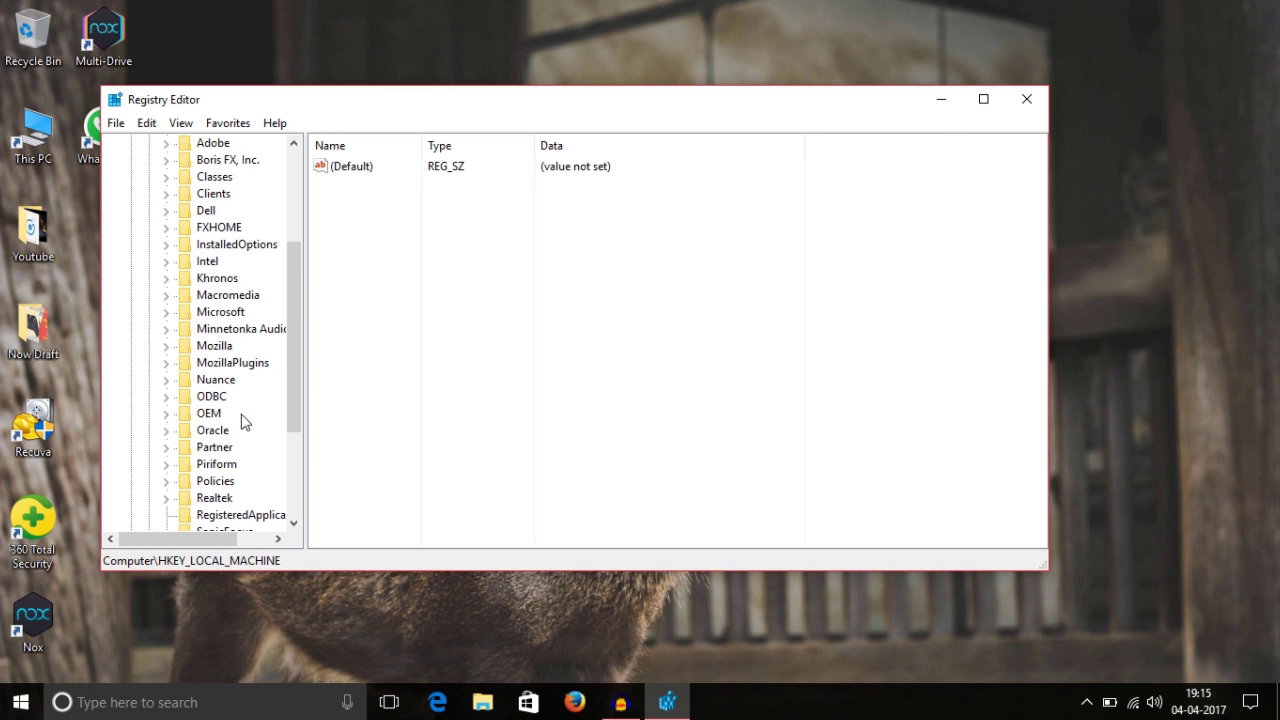
scroll(241, 422, down, 3)
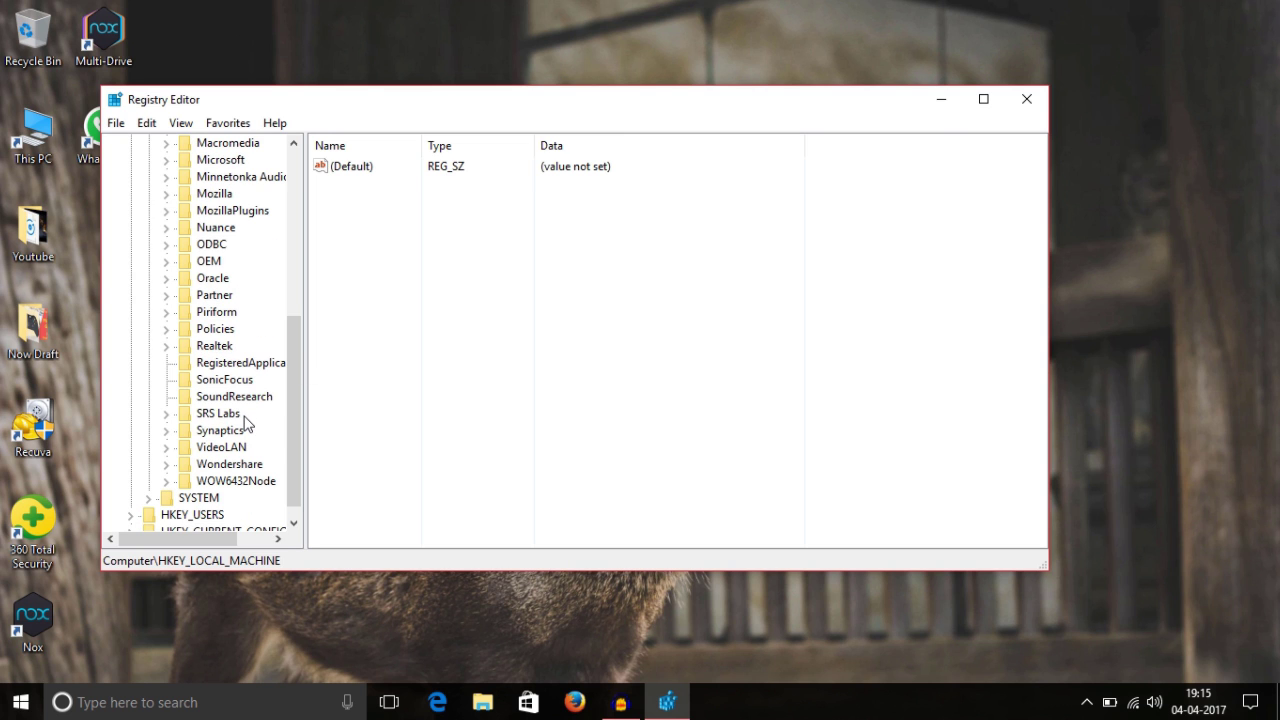
scroll(243, 420, down, 1)
scroll(243, 420, up, 2)
scroll(245, 422, down, 2)
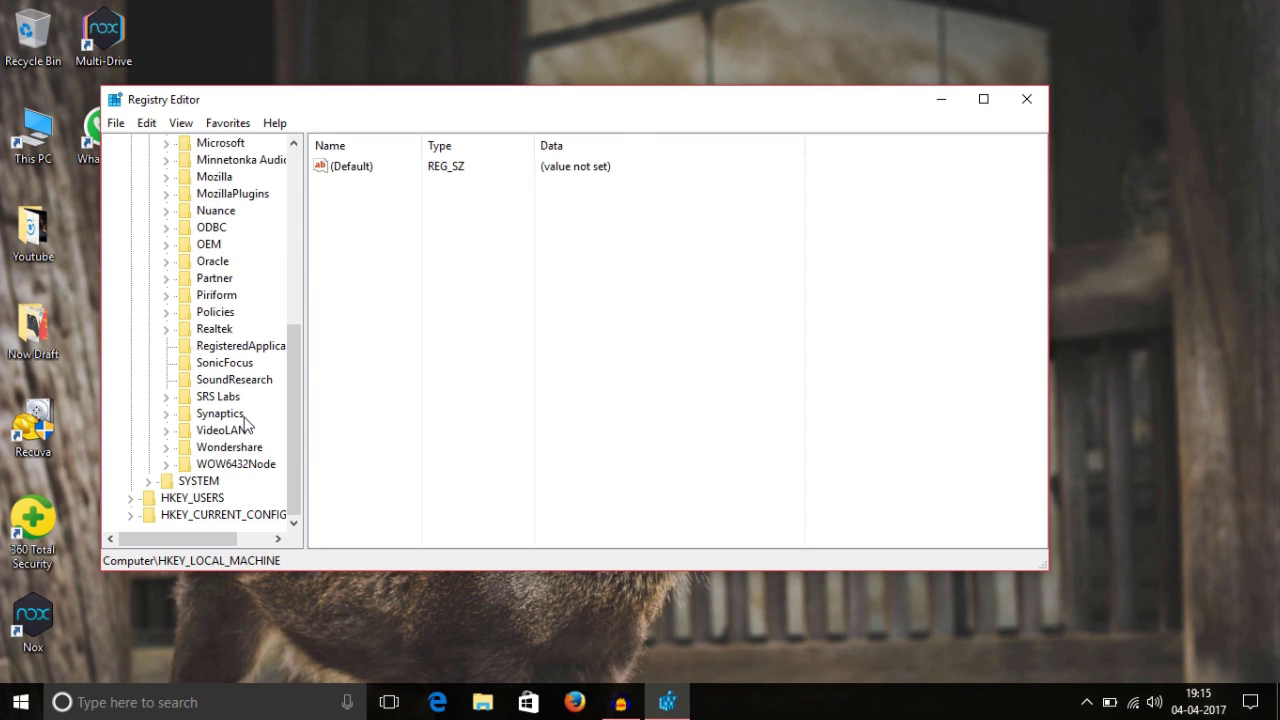
Delete the UCBrowserPID key from HKEY_LOCAL_MACHINE\SOFTWARE\WOW6432Node.
click(230, 470)
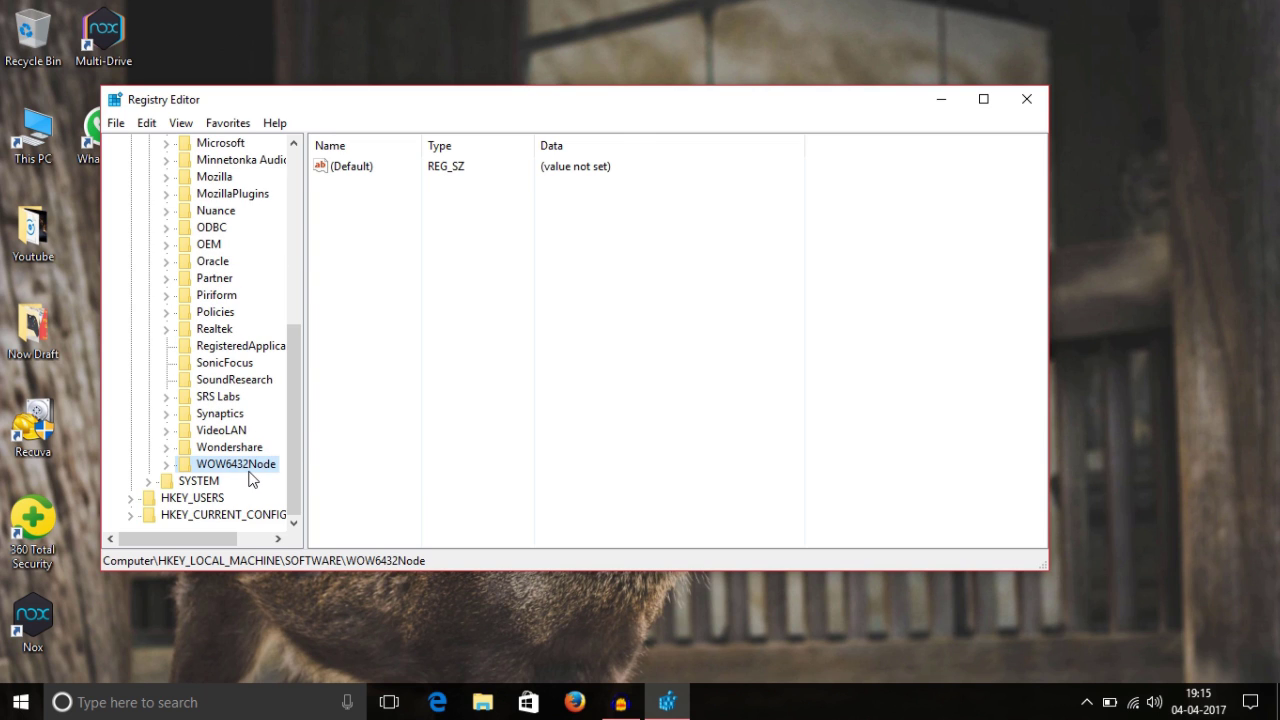
click(166, 464)
scroll(228, 428, down, 5)
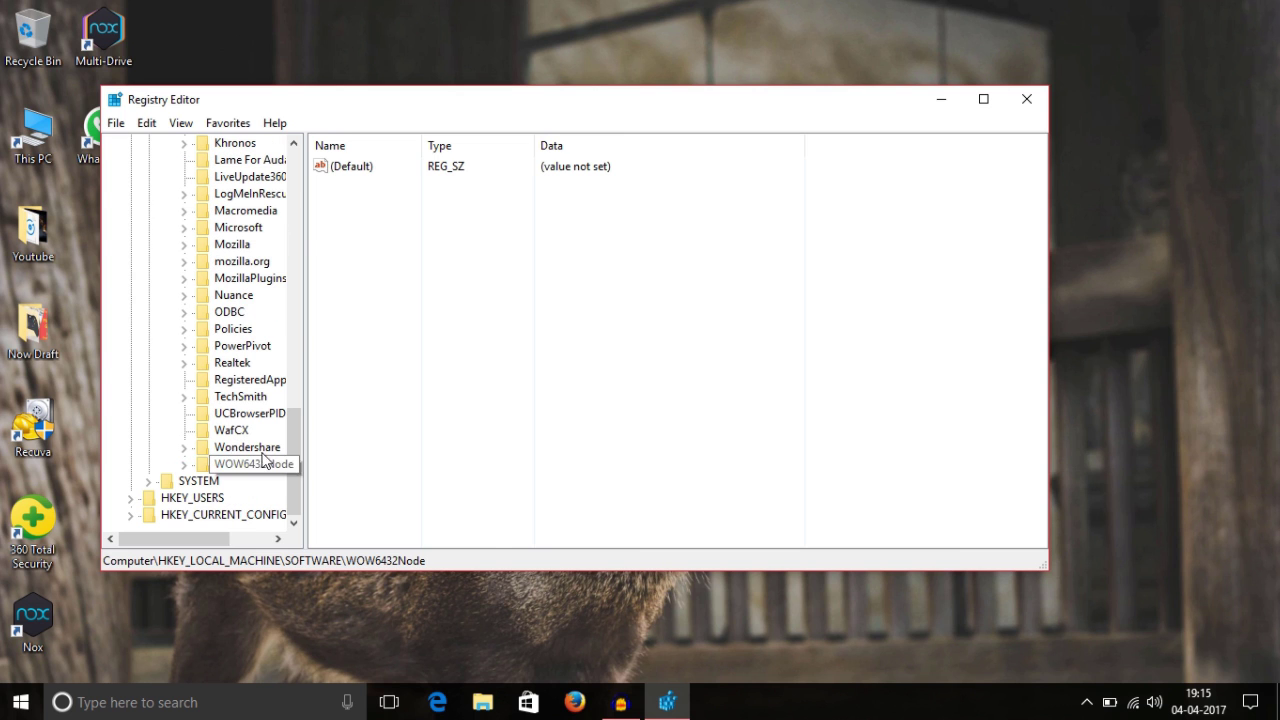
click(260, 416)
right_click(260, 414)
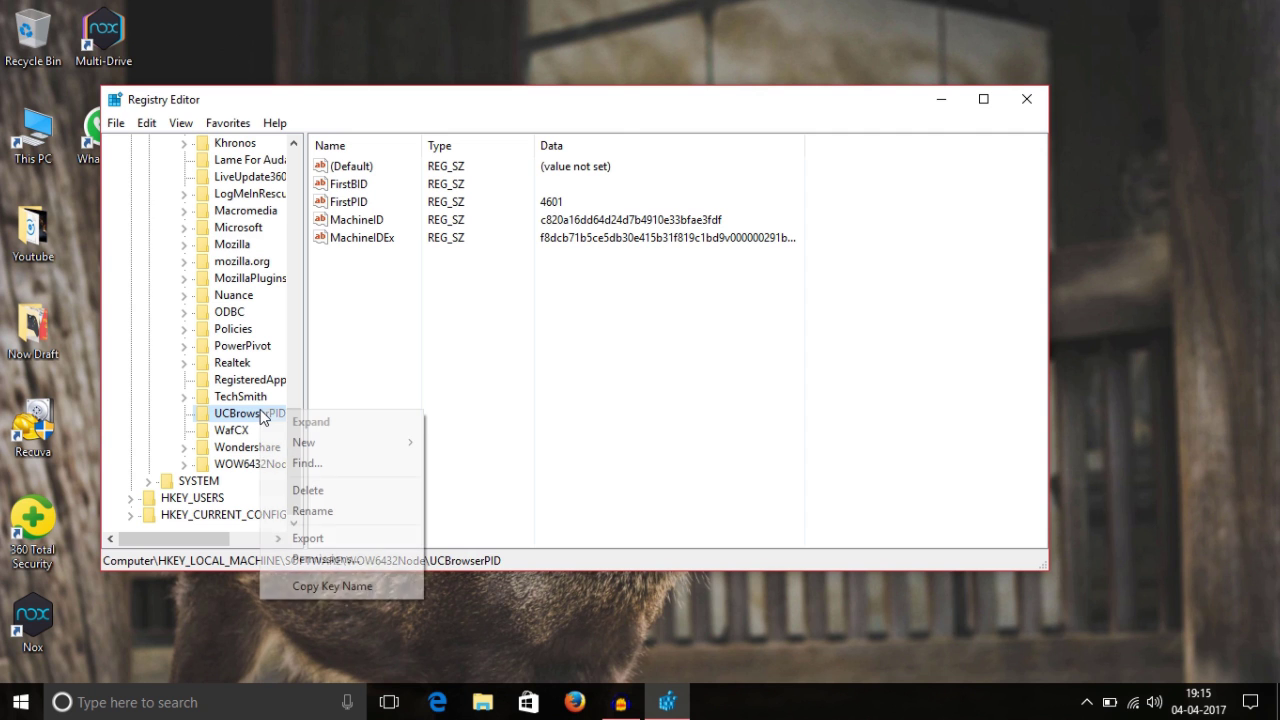
click(345, 490)
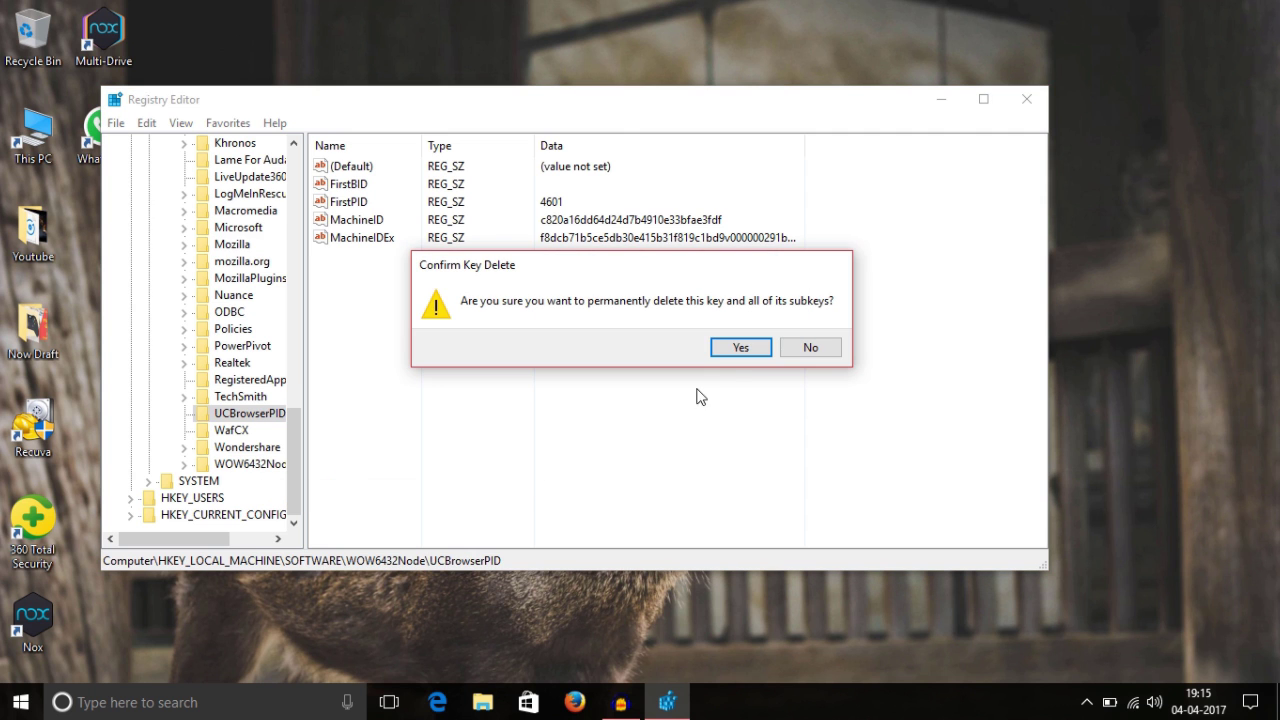
click(736, 345)
Collapse the WOW6432Node and SOFTWARE keys and the whole HKEY_LOCAL_MACHINE branch.
scroll(135, 428, up, 4)
scroll(135, 428, up, 5)
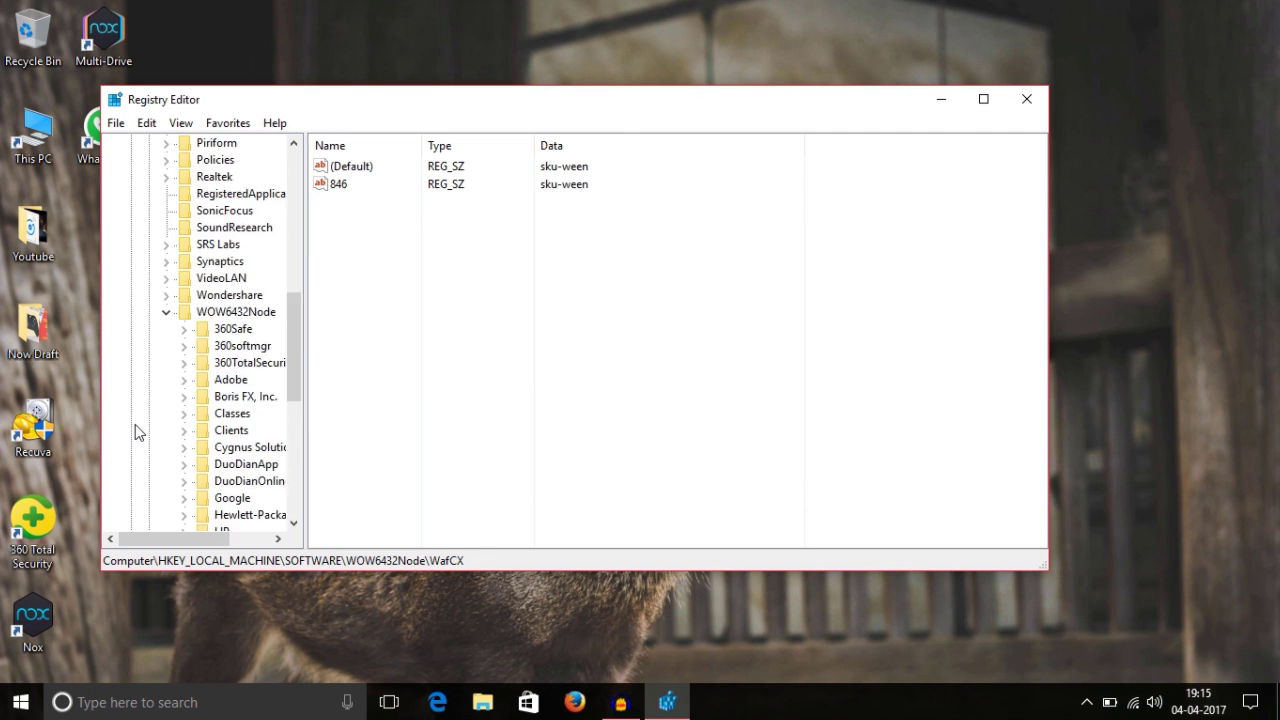
click(166, 365)
scroll(168, 400, up, 2)
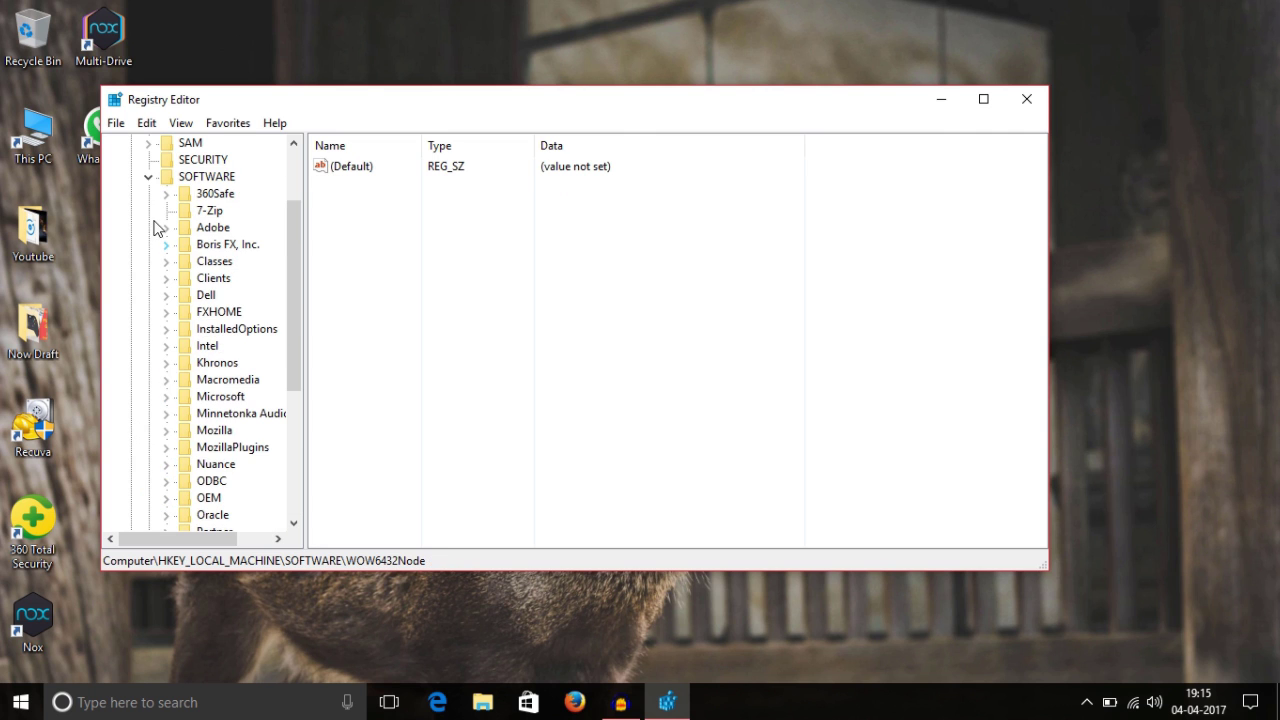
click(148, 176)
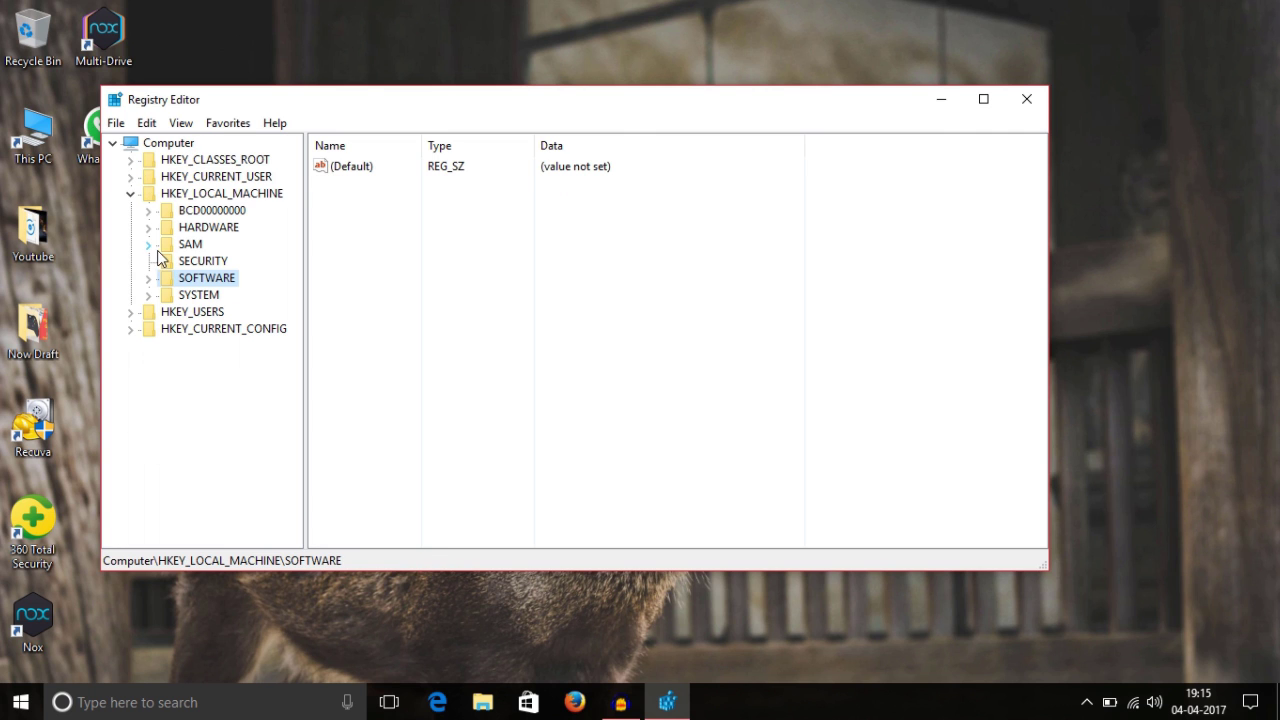
click(131, 194)
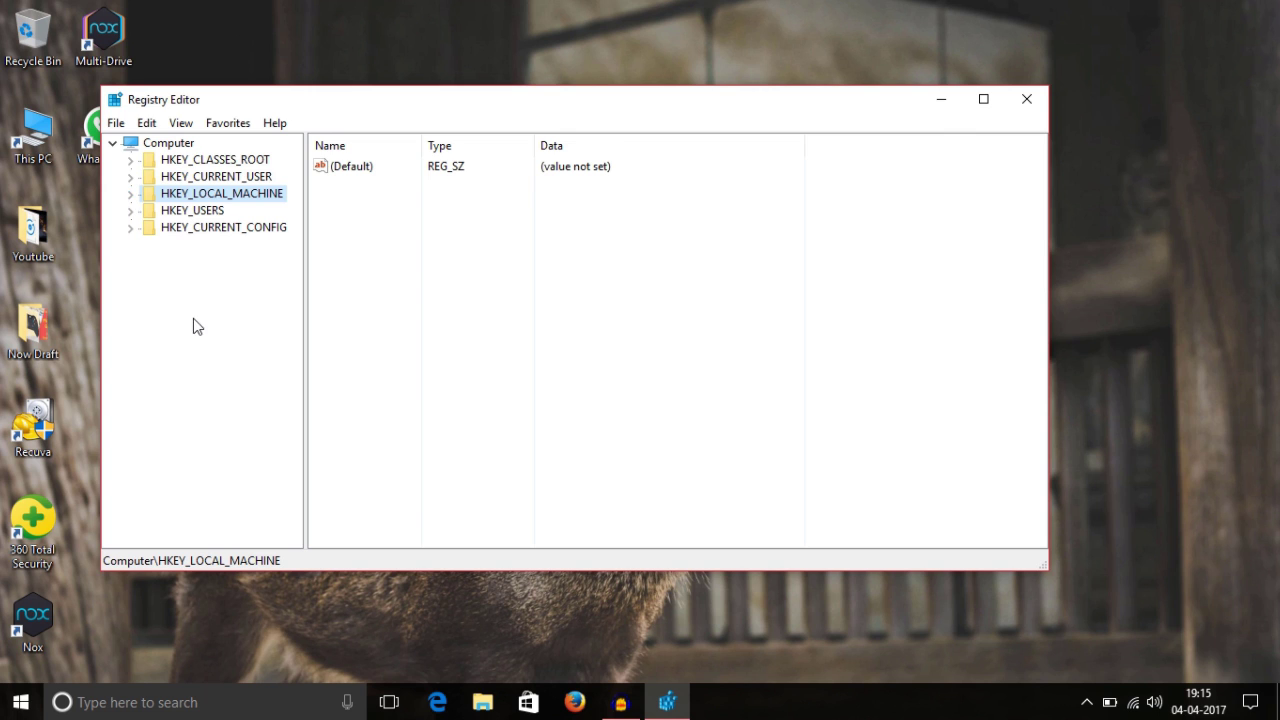
Check the subkeys of HKEY_USERS, collapse the branch again and close the Registry Editor.
click(133, 211)
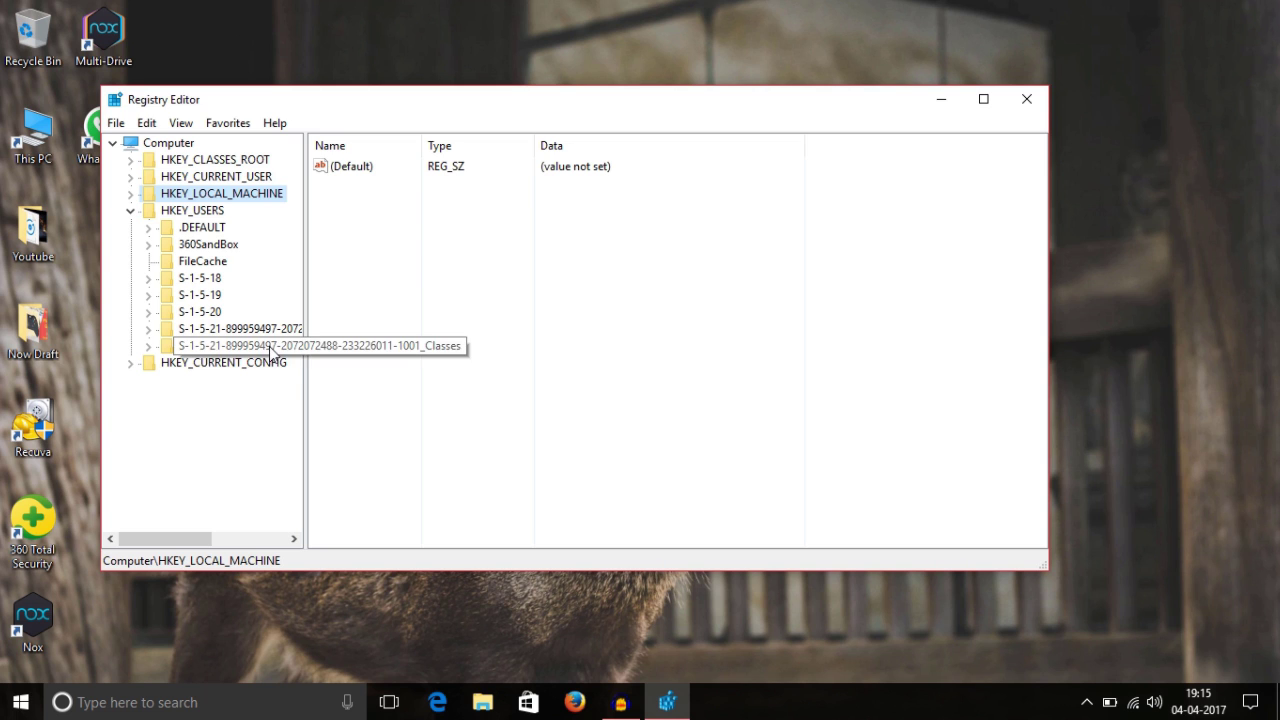
click(130, 211)
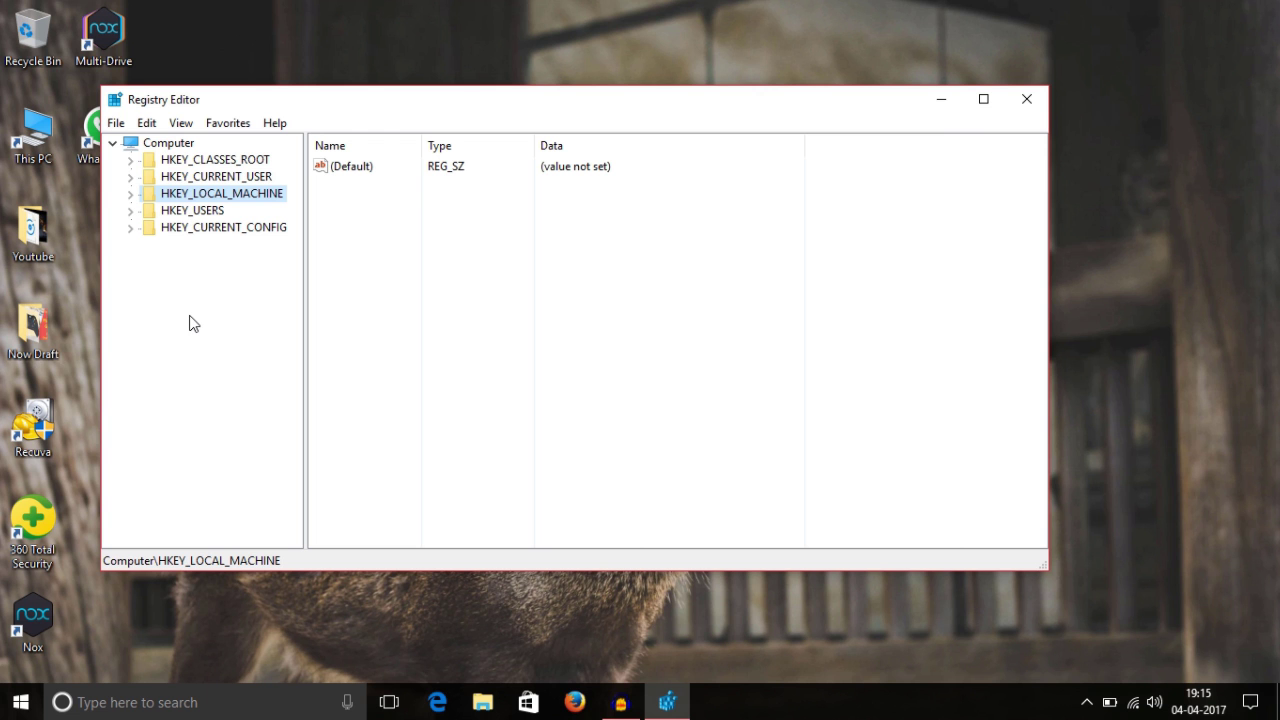
click(1026, 99)
Refresh the desktop twice.
right_click(430, 148)
click(455, 202)
right_click(348, 204)
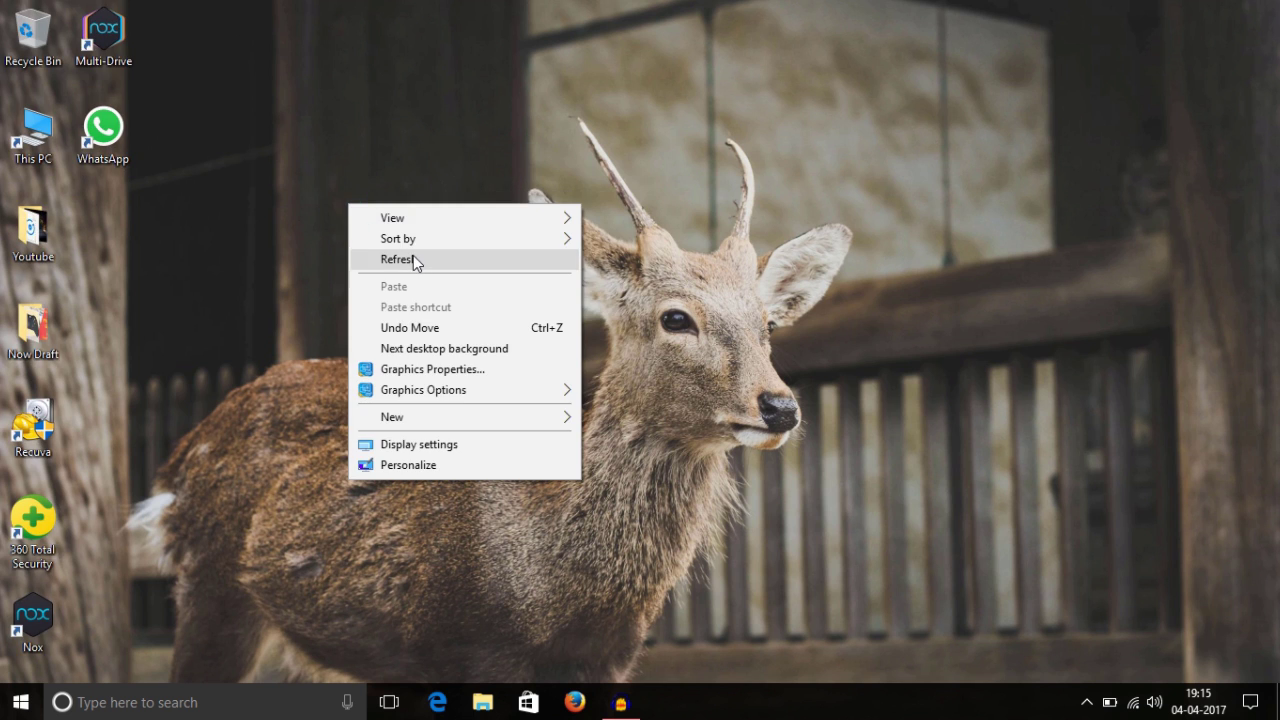
click(414, 259)
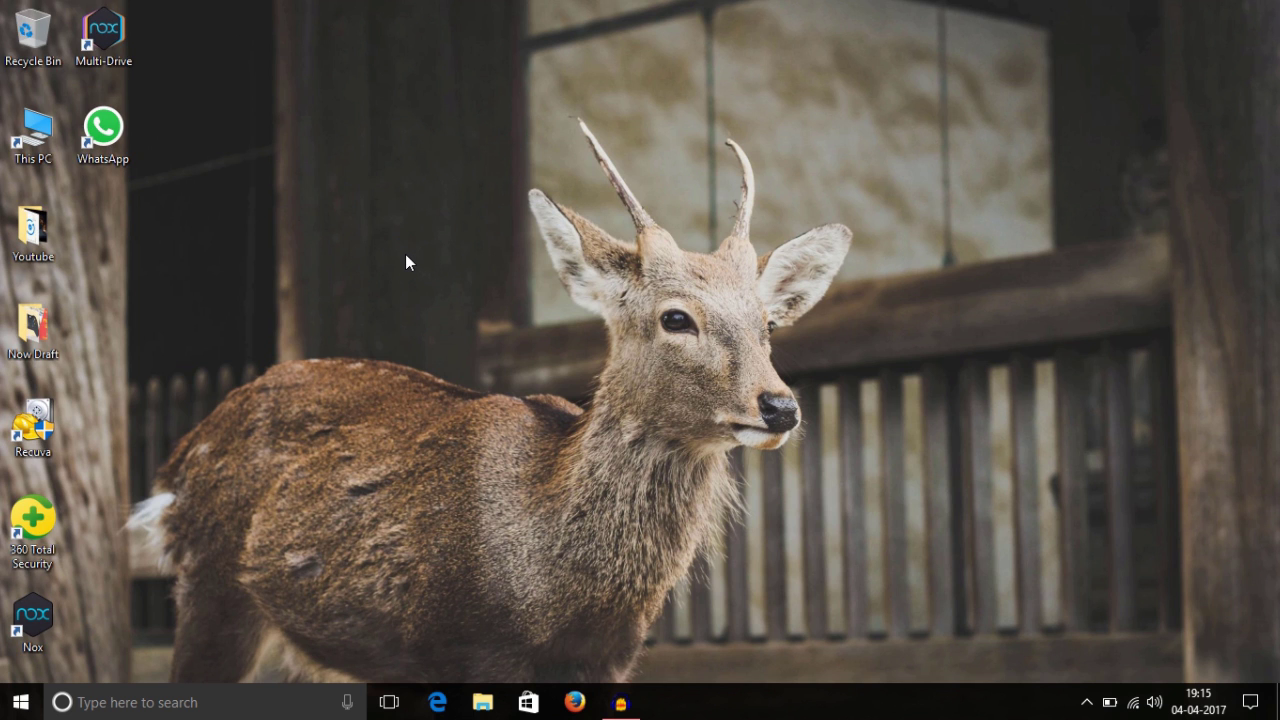
Open the Windows Temp folder by running the command temp.
key(super+r)
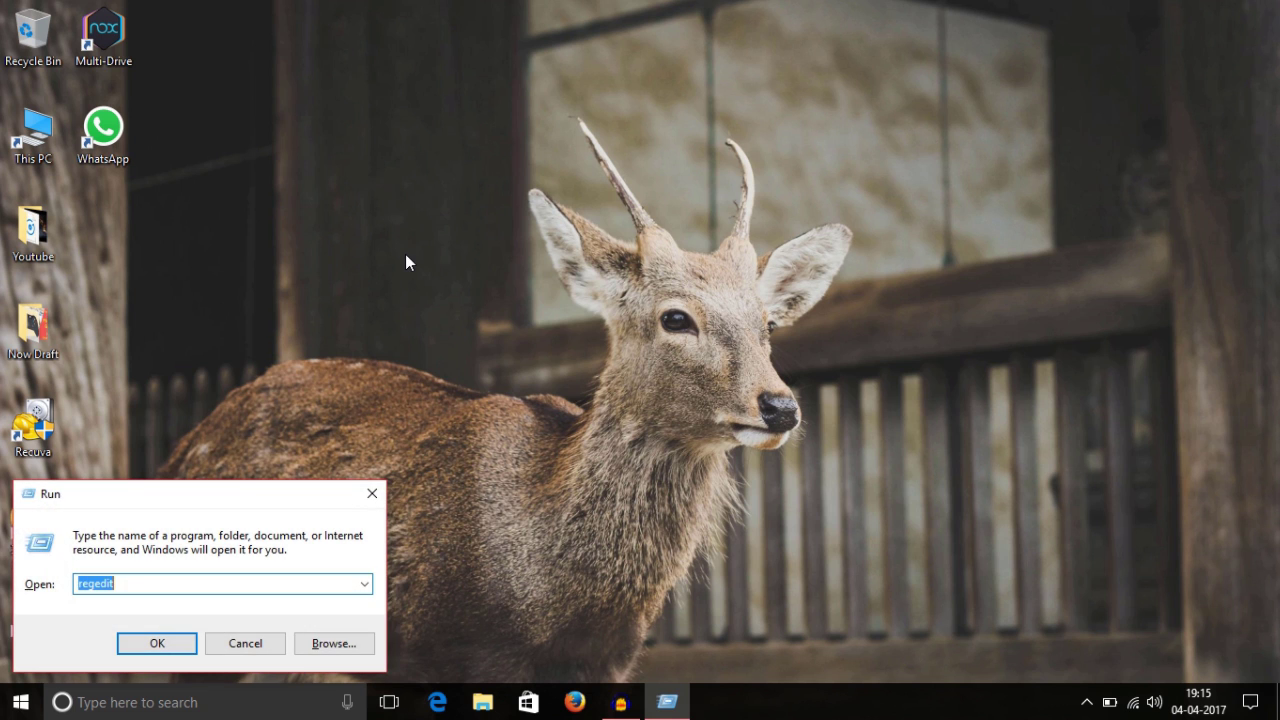
drag(257, 480, 362, 385)
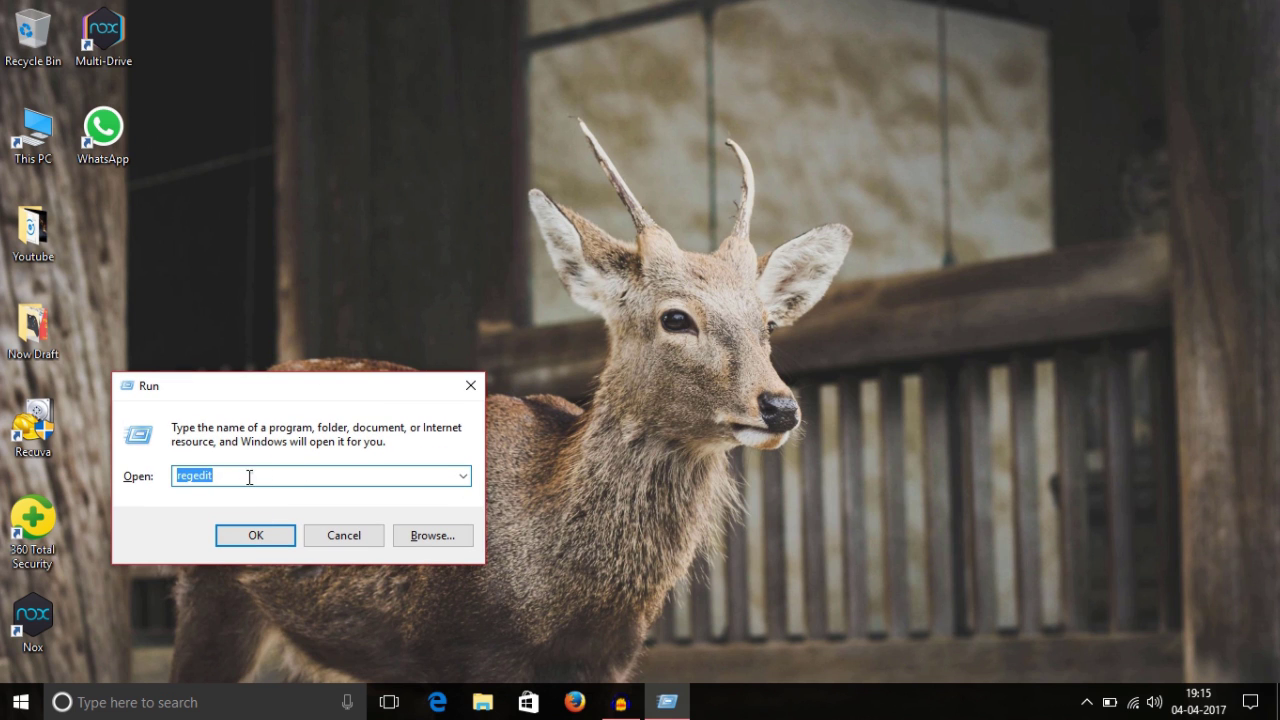
text(temp)
key(Return)
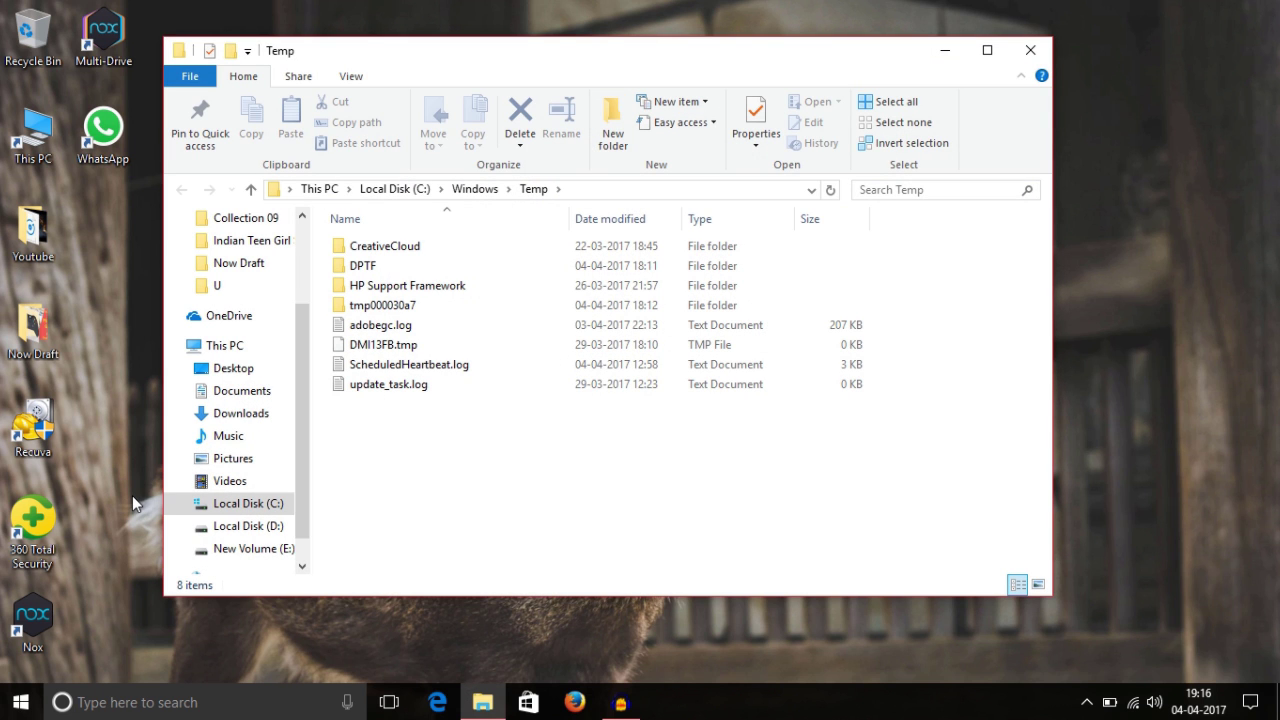
Permanently delete everything in the Windows Temp folder, skipping all files and folders that are in use.
drag(396, 500, 418, 250)
key(shift+Delete)
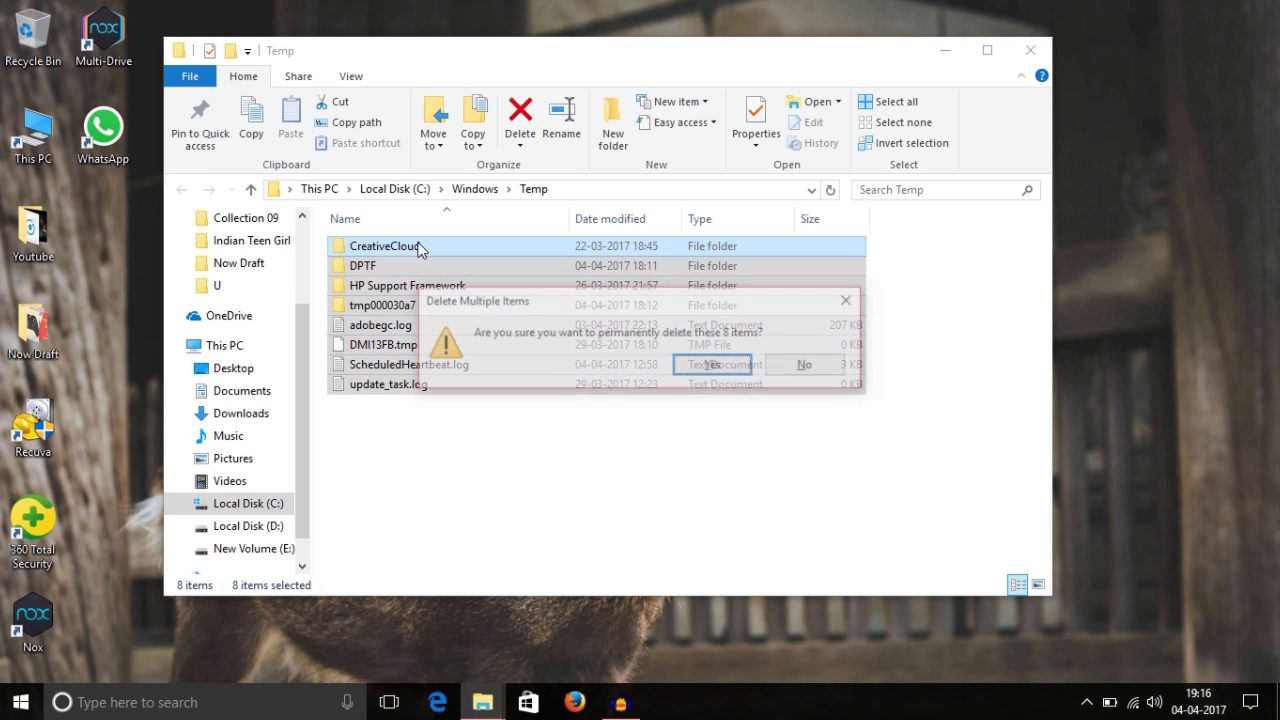
click(714, 366)
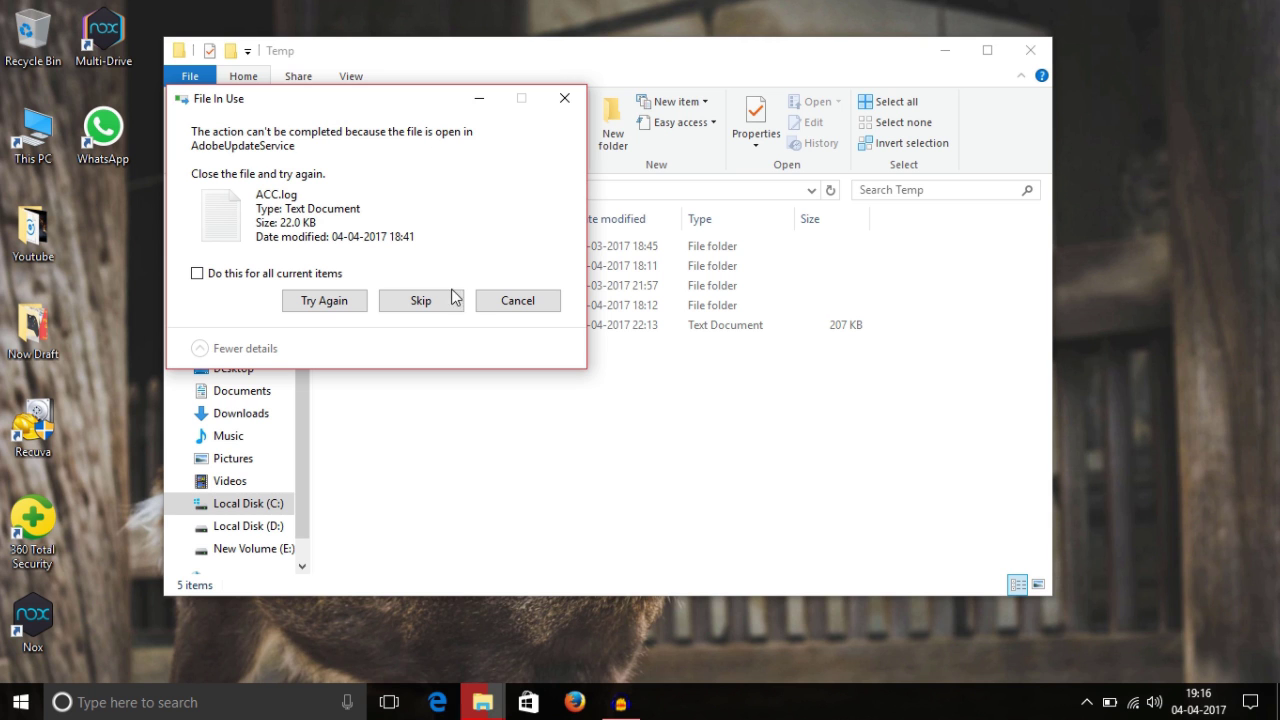
click(420, 303)
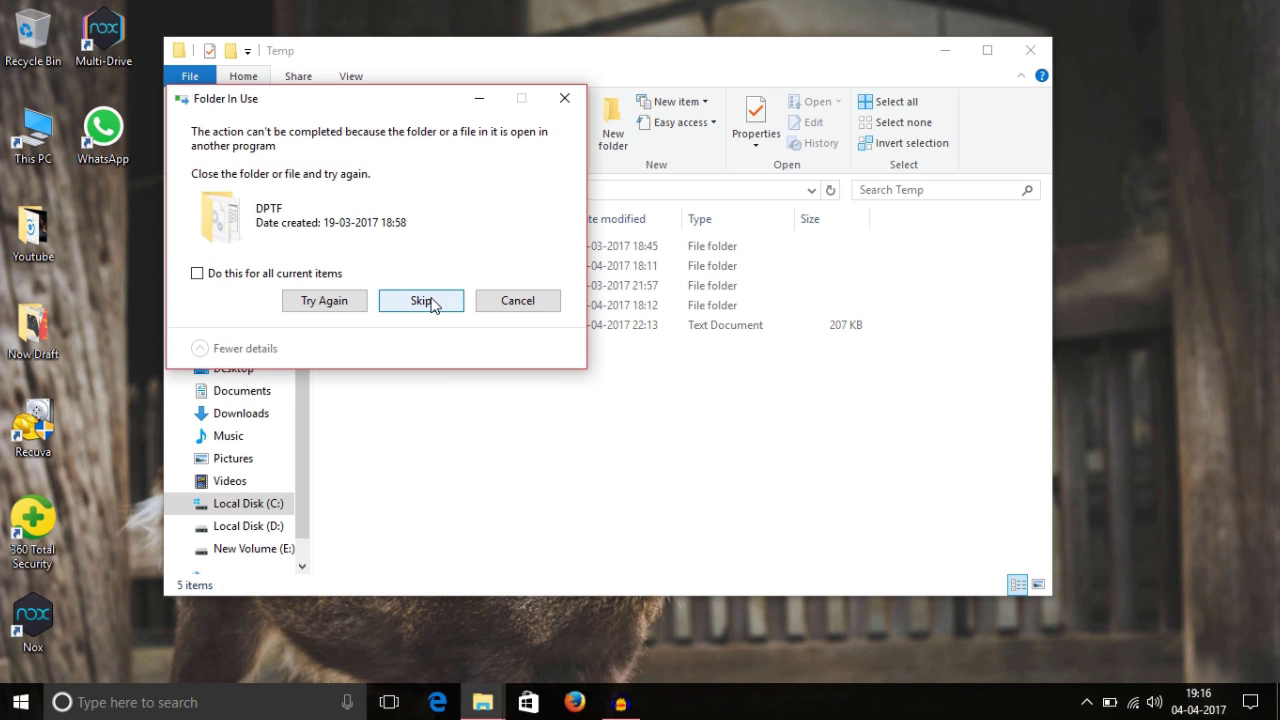
click(243, 274)
click(418, 303)
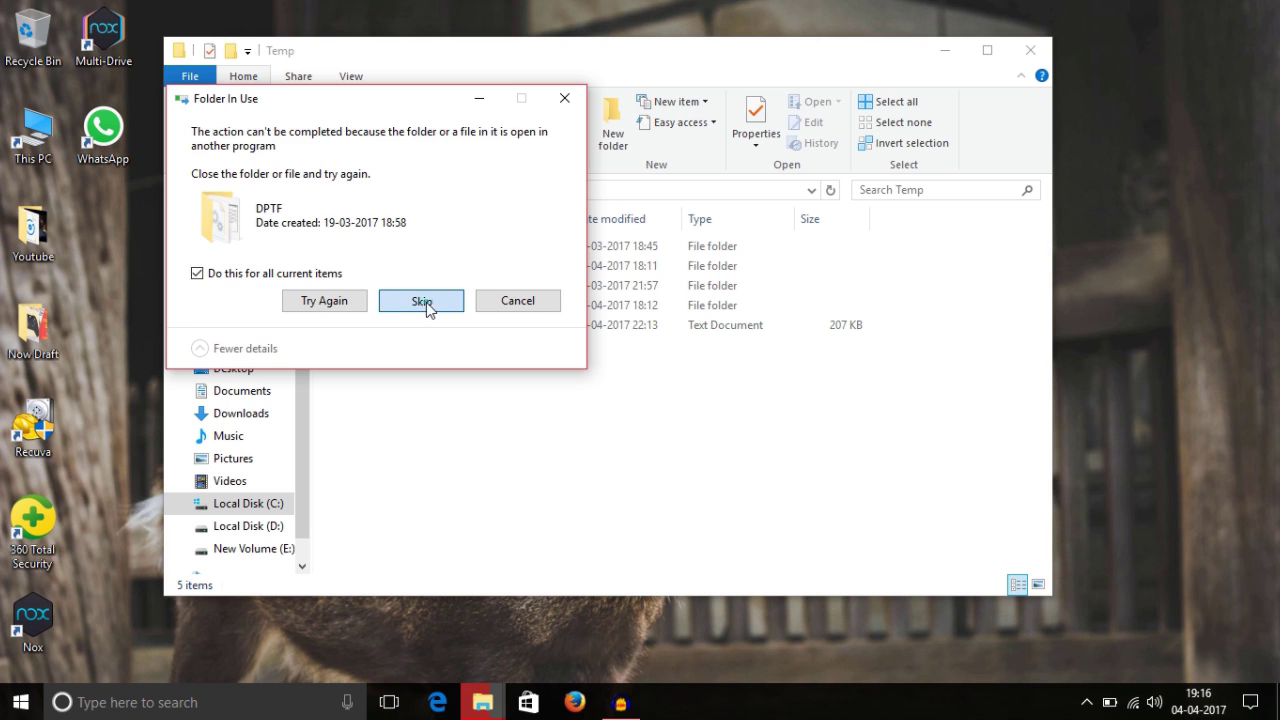